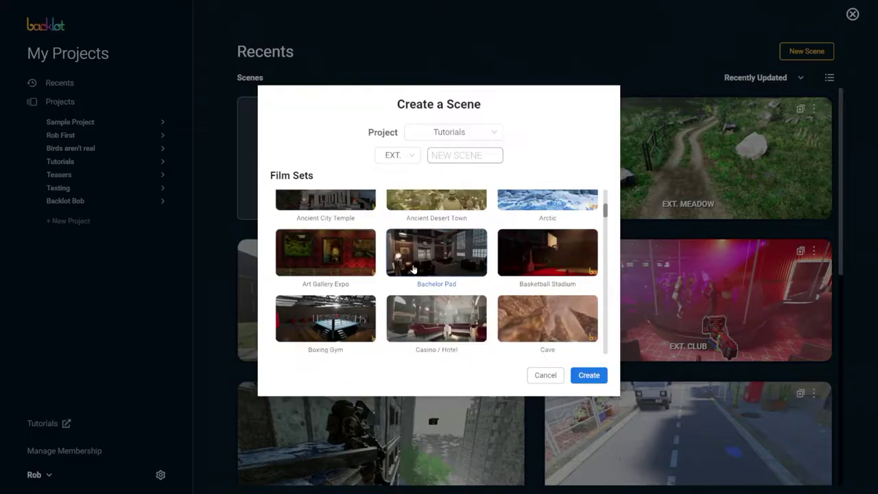
Create an EXT. scene named WALKING in the Tutorials project using the New York Street film set
{"action": "scroll", "coordinate": [413, 269], "scroll_direction": "down", "scroll_amount": 2}
{"action": "scroll", "coordinate": [414, 269], "scroll_direction": "down", "scroll_amount": 5}
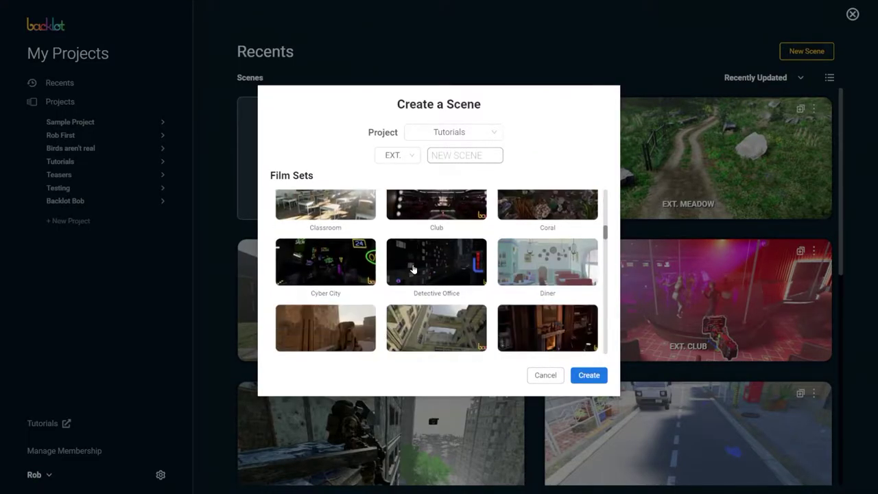
{"action": "scroll", "coordinate": [414, 269], "scroll_direction": "down", "scroll_amount": 8}
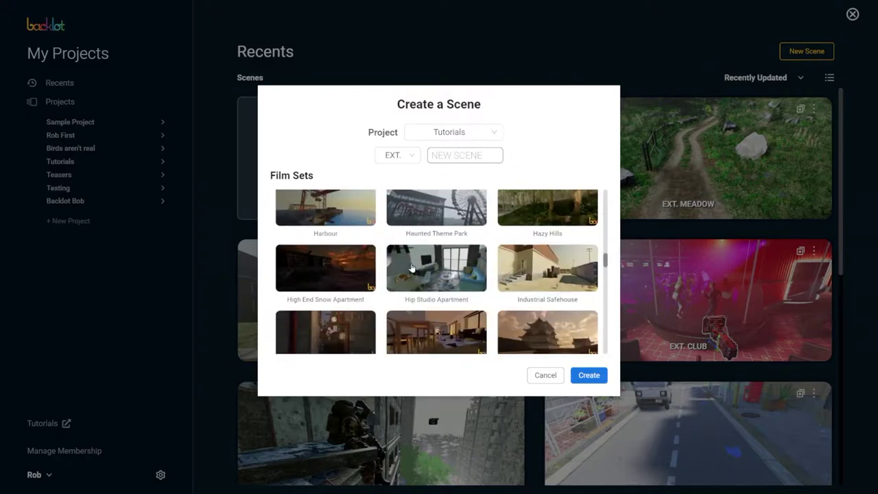
{"action": "scroll", "coordinate": [403, 261], "scroll_direction": "down", "scroll_amount": 6}
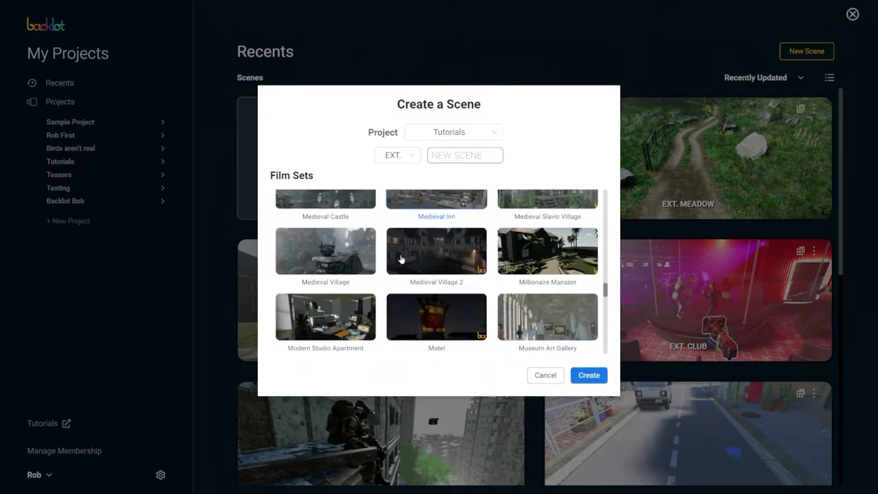
{"action": "scroll", "coordinate": [401, 259], "scroll_direction": "down", "scroll_amount": 1}
{"action": "left_click", "coordinate": [325, 267]}
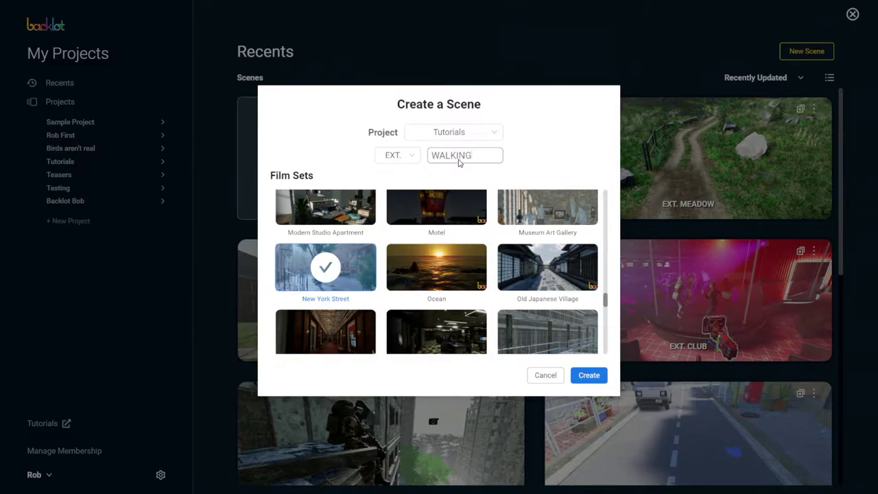
{"action": "key", "text": "Return"}
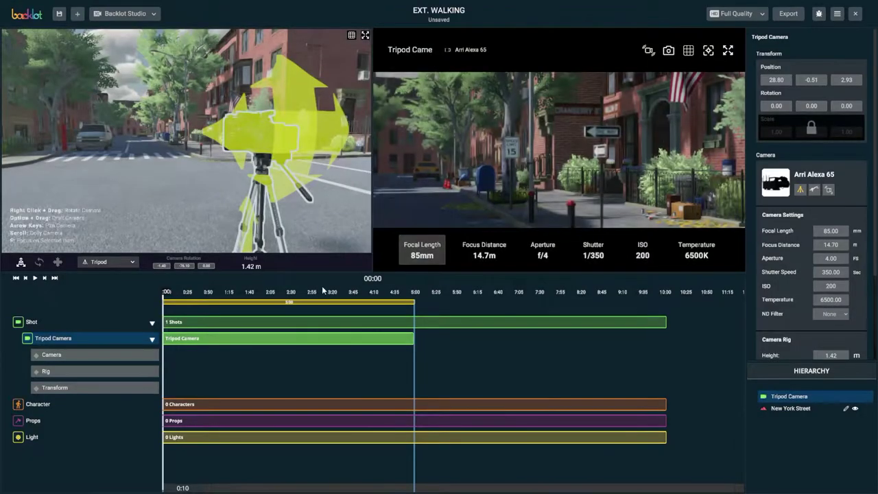
Expand the scene viewport to full width and make it taller to show the street-corner sidewalk
{"action": "left_click", "coordinate": [366, 36]}
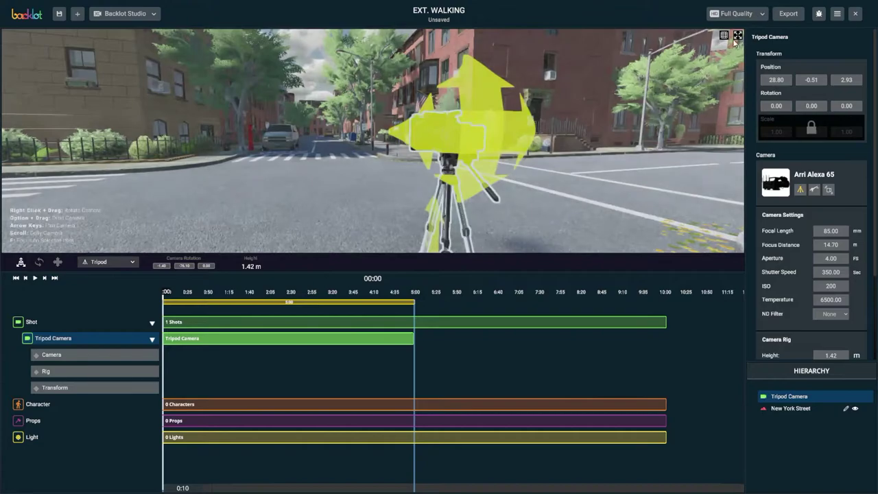
{"action": "left_click_drag", "start_coordinate": [376, 271], "coordinate": [354, 372]}
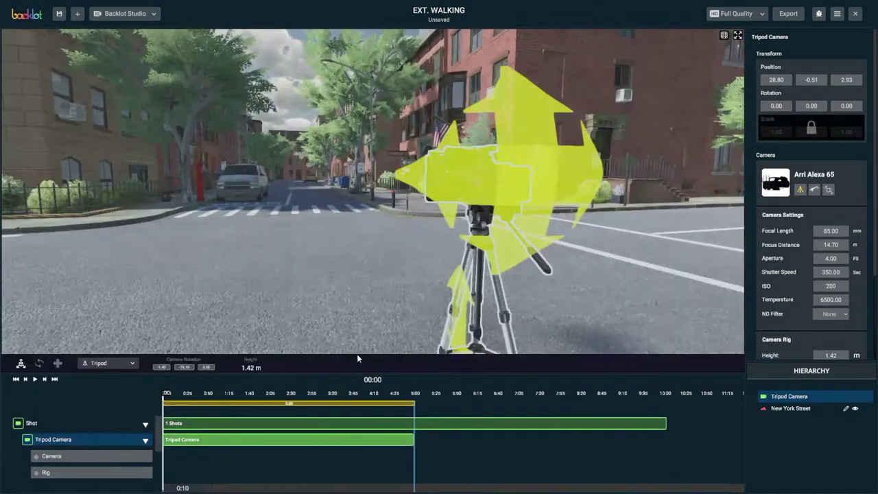
{"action": "scroll", "coordinate": [295, 192], "scroll_direction": "down", "scroll_amount": 3}
{"action": "left_click_drag", "start_coordinate": [294, 192], "coordinate": [340, 199], "text": "alt"}
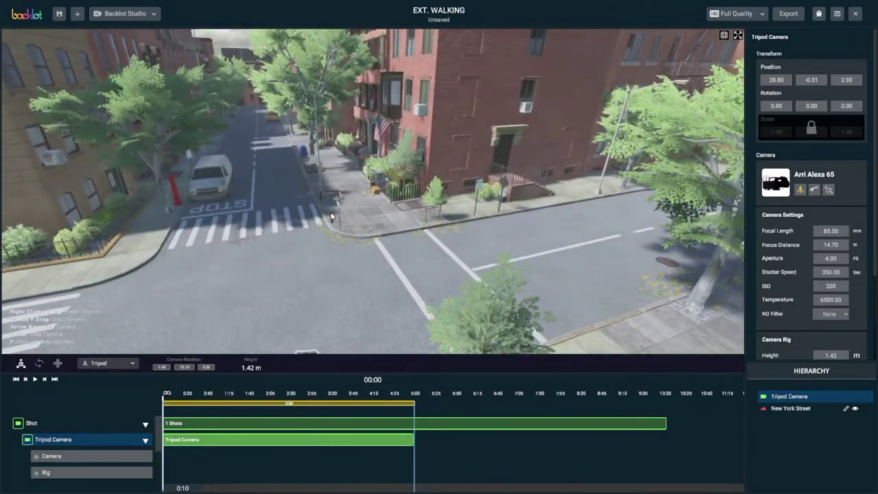
{"action": "scroll", "coordinate": [339, 199], "scroll_direction": "up", "scroll_amount": 3}
{"action": "scroll", "coordinate": [341, 180], "scroll_direction": "up", "scroll_amount": 5}
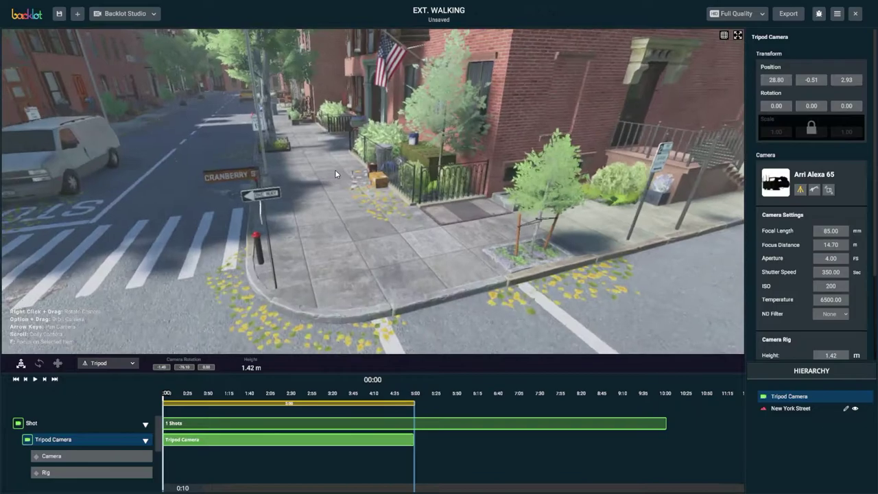
{"action": "left_click_drag", "start_coordinate": [332, 186], "coordinate": [329, 191], "text": "alt"}
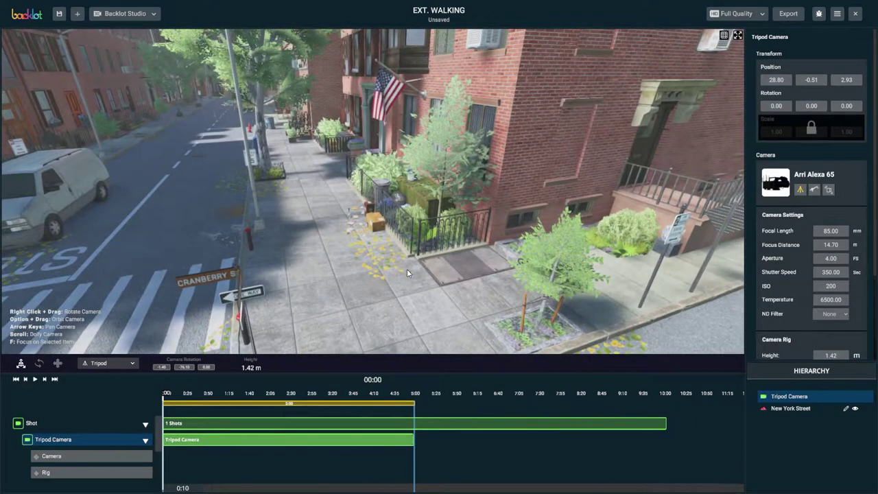
Extend the timeline's playback range to 10:00
{"action": "left_click_drag", "start_coordinate": [415, 402], "coordinate": [430, 405]}
{"action": "left_click_drag", "start_coordinate": [665, 437], "coordinate": [666, 435]}
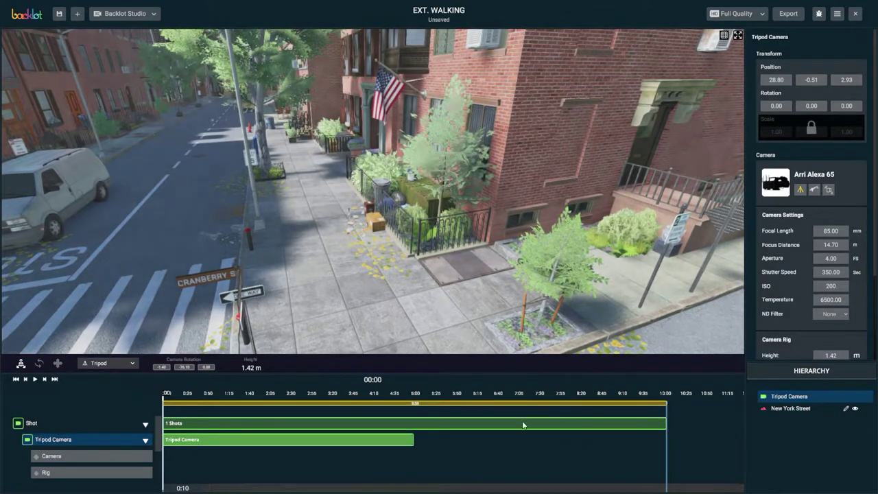
Add the Adam character on the sidewalk near the speed limit sign and focus on him
{"action": "left_click", "coordinate": [81, 13]}
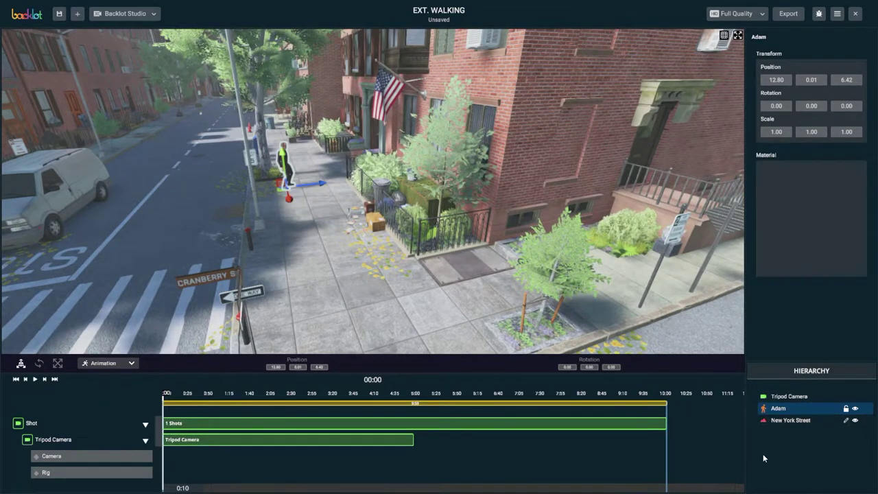
{"action": "double_click", "coordinate": [772, 410]}
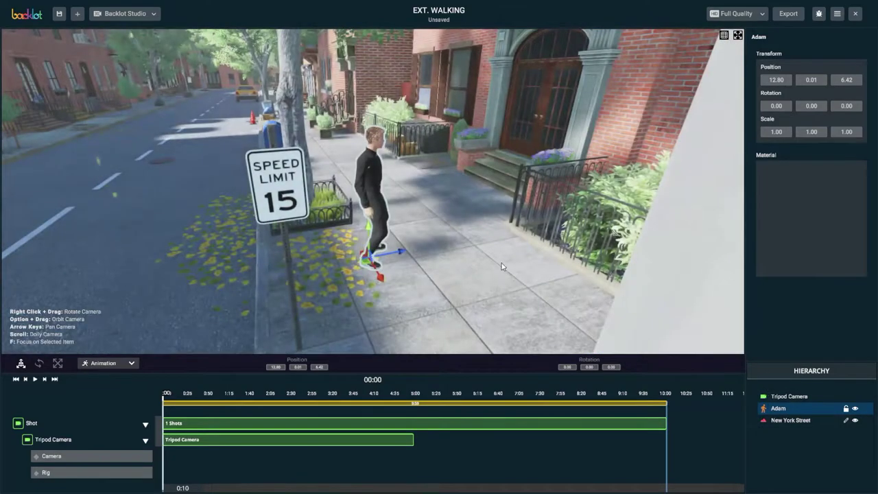
{"action": "scroll", "coordinate": [492, 261], "scroll_direction": "down", "scroll_amount": 3}
{"action": "left_click_drag", "start_coordinate": [480, 249], "coordinate": [407, 214], "text": "alt"}
{"action": "scroll", "coordinate": [407, 215], "scroll_direction": "up", "scroll_amount": 2}
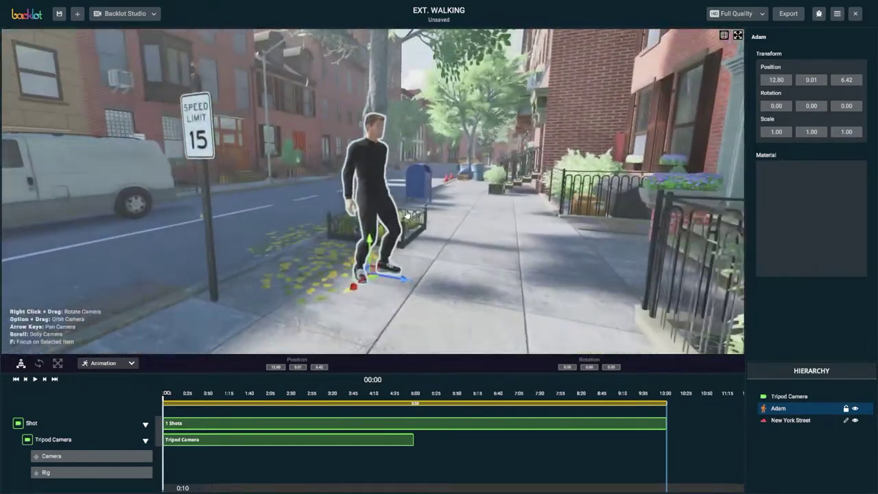
Rotate Adam to about 70° to face down the sidewalk and move him to about 9.06, 0.01, 7.22
{"action": "key", "text": "e"}
{"action": "left_click_drag", "start_coordinate": [395, 291], "coordinate": [362, 292]}
{"action": "key", "text": "w"}
{"action": "key", "text": "Up"}
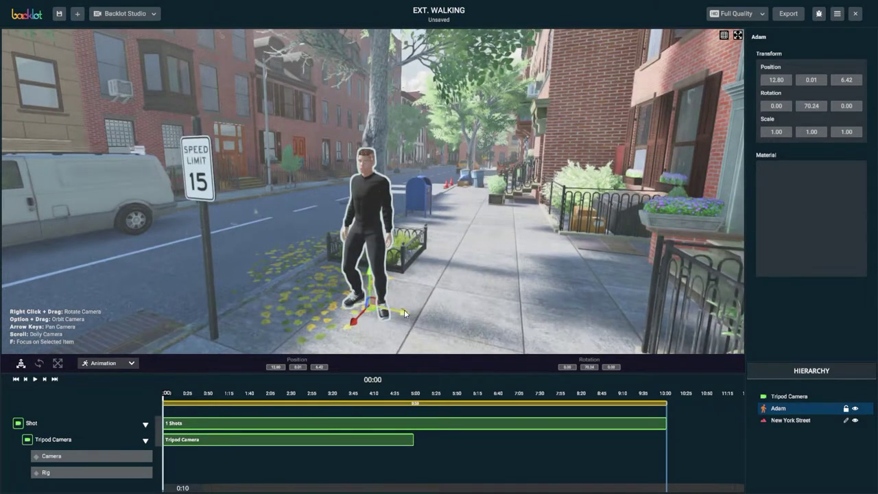
{"action": "left_click_drag", "start_coordinate": [405, 314], "coordinate": [467, 331]}
{"action": "scroll", "coordinate": [390, 272], "scroll_direction": "down", "scroll_amount": 10}
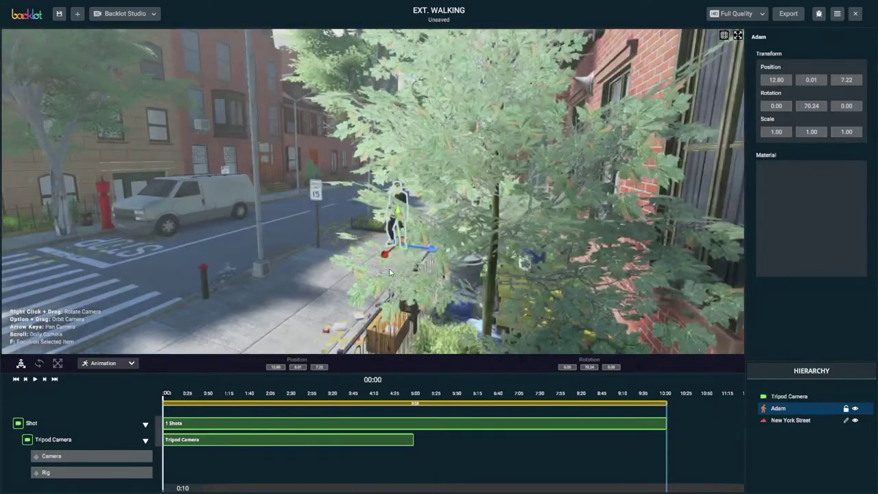
{"action": "left_click_drag", "start_coordinate": [389, 273], "coordinate": [327, 180], "text": "alt"}
{"action": "left_click_drag", "start_coordinate": [417, 271], "coordinate": [346, 176]}
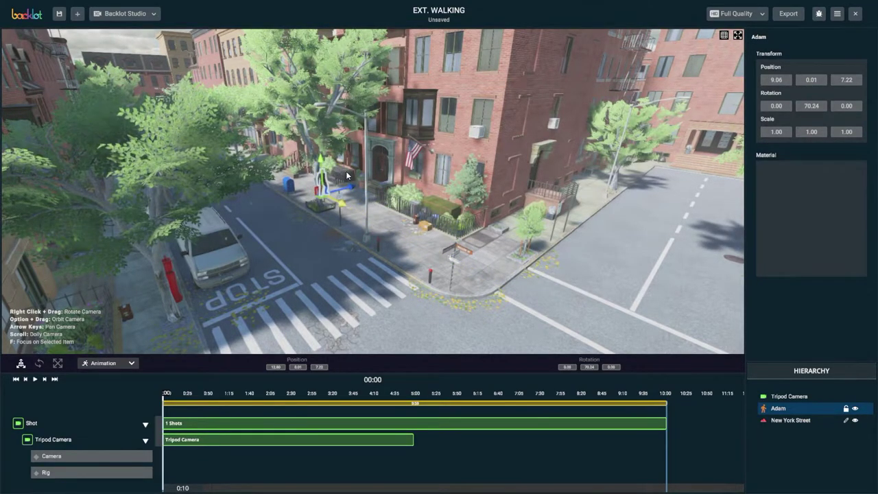
Search Adam's animation library for "walking" and "walking slow" and look through the results for a slow forward walk
{"action": "double_click", "coordinate": [780, 410]}
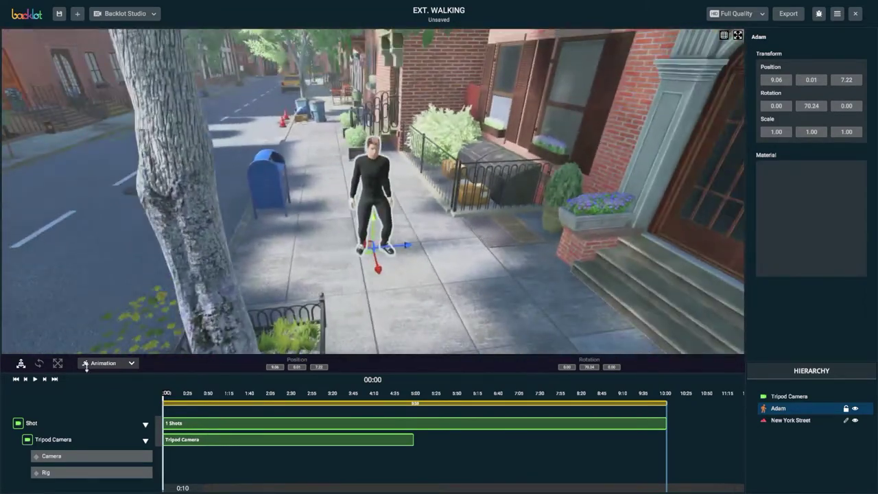
{"action": "left_click", "coordinate": [102, 363]}
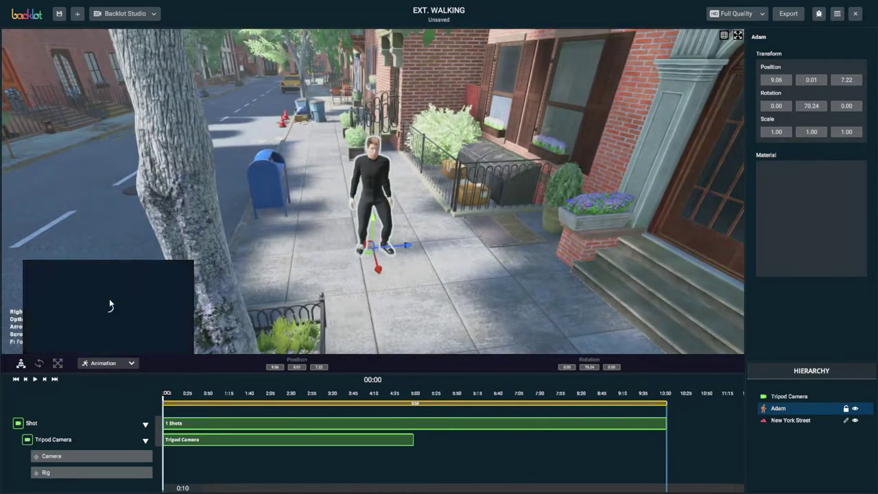
{"action": "type", "text": "walking"}
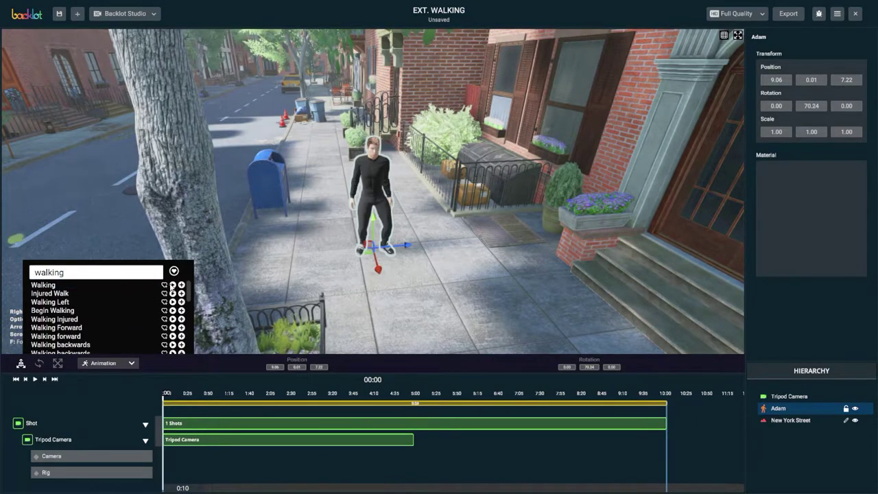
{"action": "scroll", "coordinate": [87, 281], "scroll_direction": "down", "scroll_amount": 5}
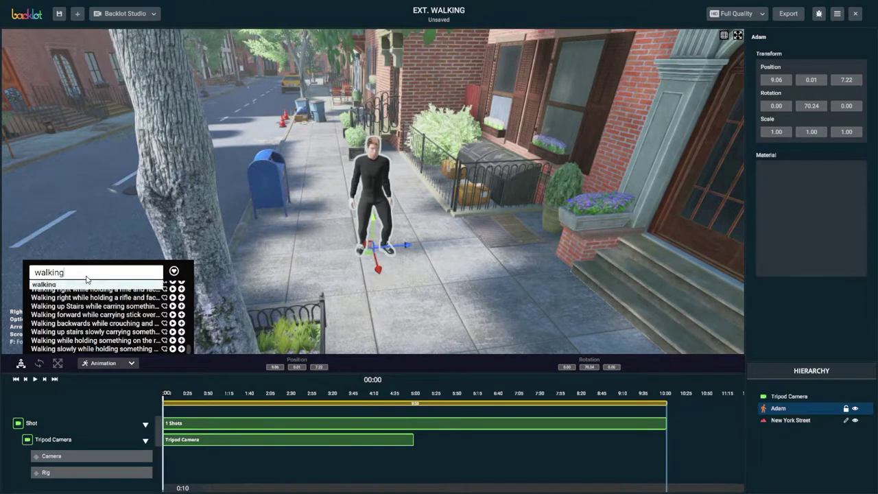
{"action": "type", "text": "low"}
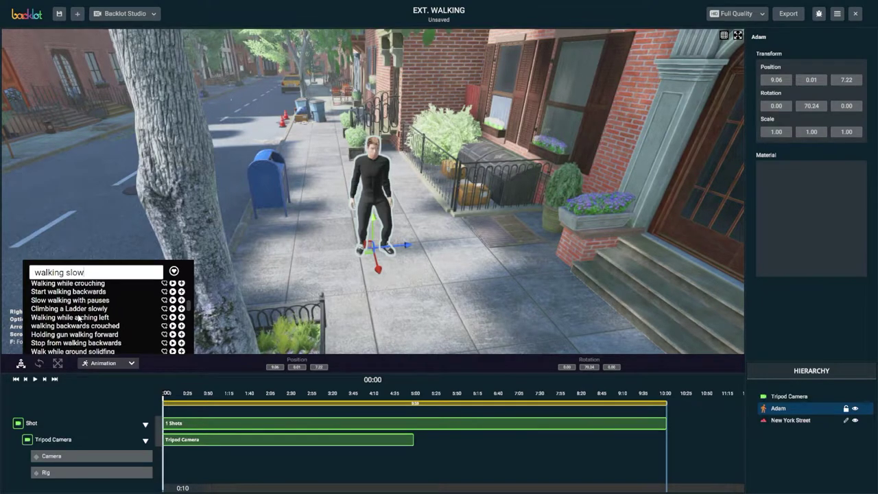
{"action": "scroll", "coordinate": [120, 336], "scroll_direction": "down", "scroll_amount": 3}
{"action": "scroll", "coordinate": [120, 335], "scroll_direction": "down", "scroll_amount": 2}
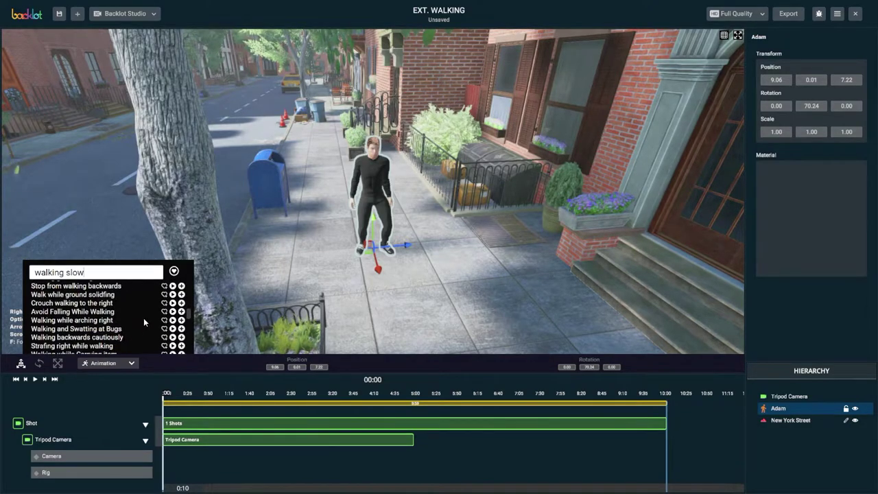
{"action": "scroll", "coordinate": [141, 321], "scroll_direction": "down", "scroll_amount": 3}
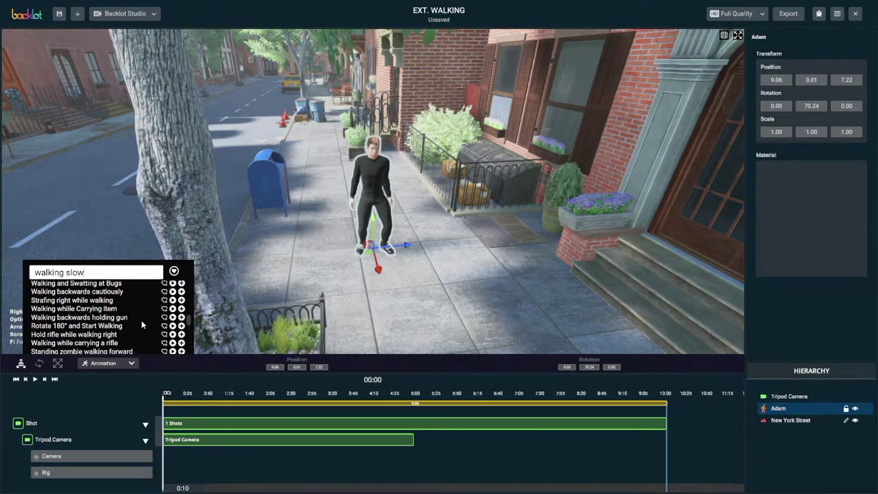
{"action": "scroll", "coordinate": [142, 324], "scroll_direction": "down", "scroll_amount": 5}
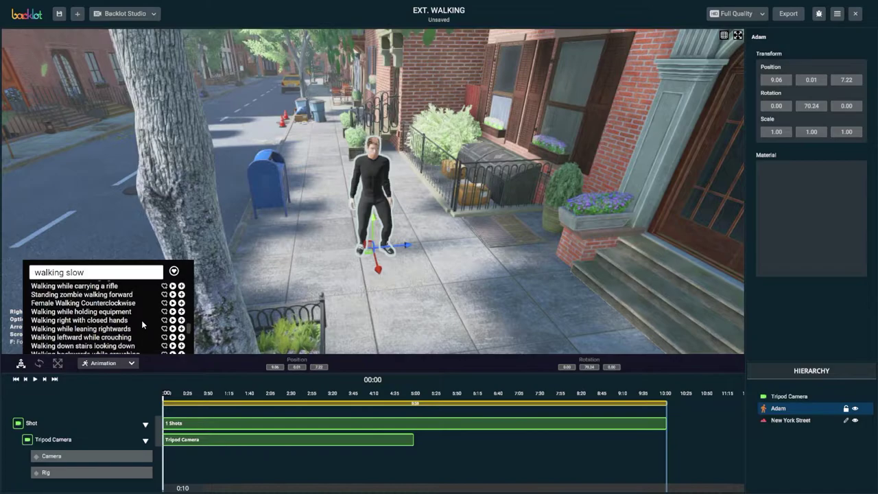
{"action": "scroll", "coordinate": [141, 320], "scroll_direction": "down", "scroll_amount": 5}
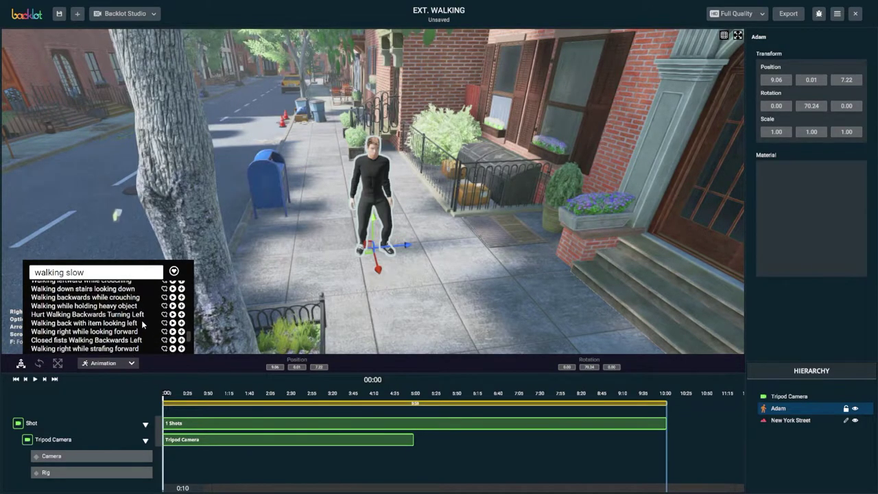
{"action": "scroll", "coordinate": [142, 323], "scroll_direction": "down", "scroll_amount": 5}
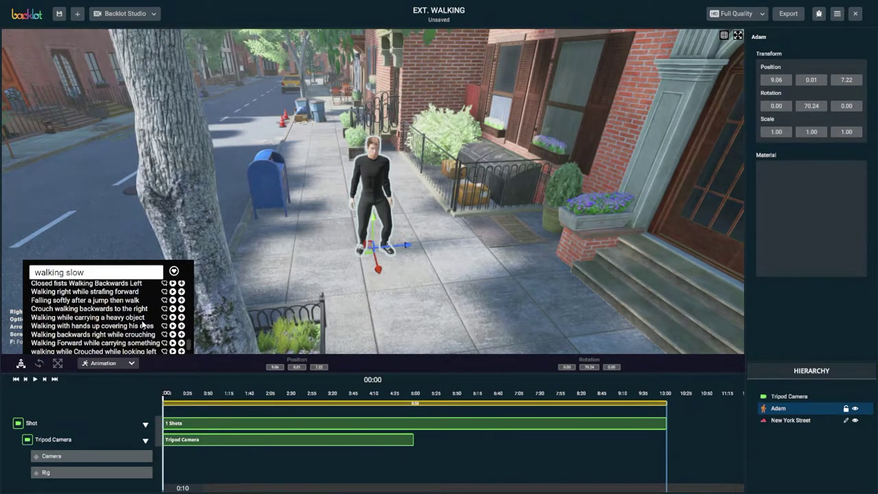
{"action": "scroll", "coordinate": [142, 324], "scroll_direction": "down", "scroll_amount": 5}
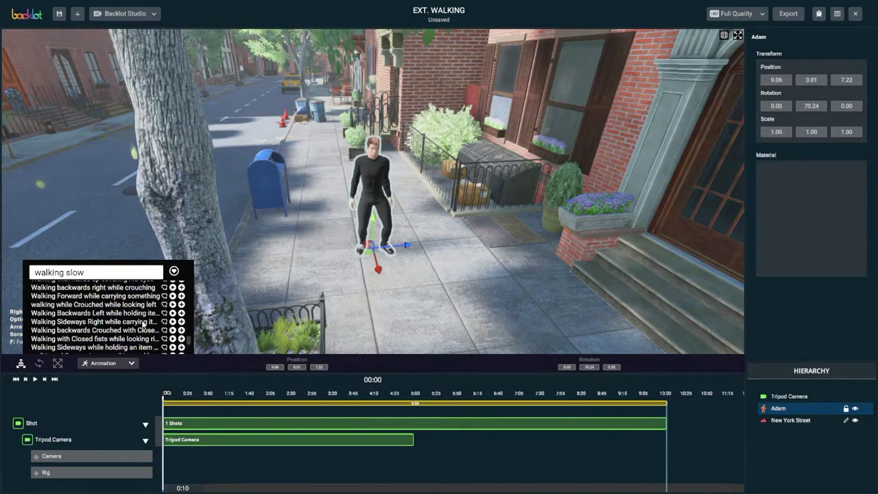
{"action": "scroll", "coordinate": [142, 324], "scroll_direction": "down", "scroll_amount": 5}
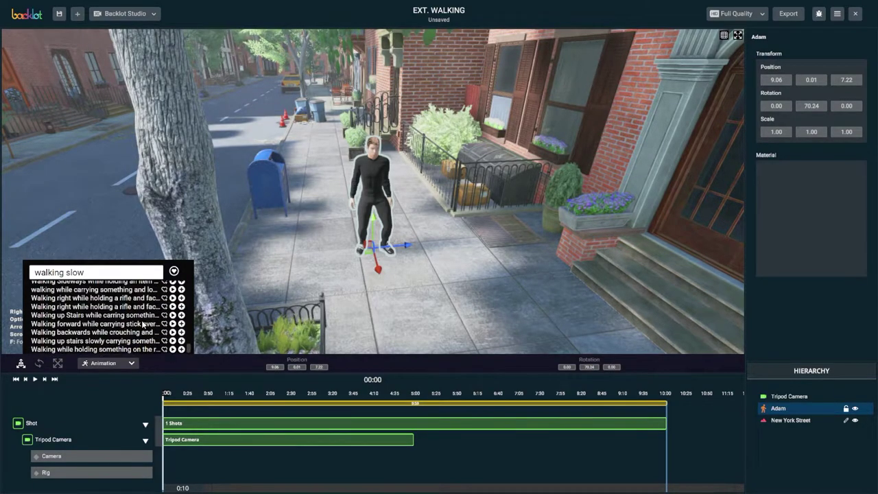
Search the animations for "walk slow" and apply "Slowly walking forward" to Adam
{"action": "scroll", "coordinate": [142, 324], "scroll_direction": "down", "scroll_amount": 5}
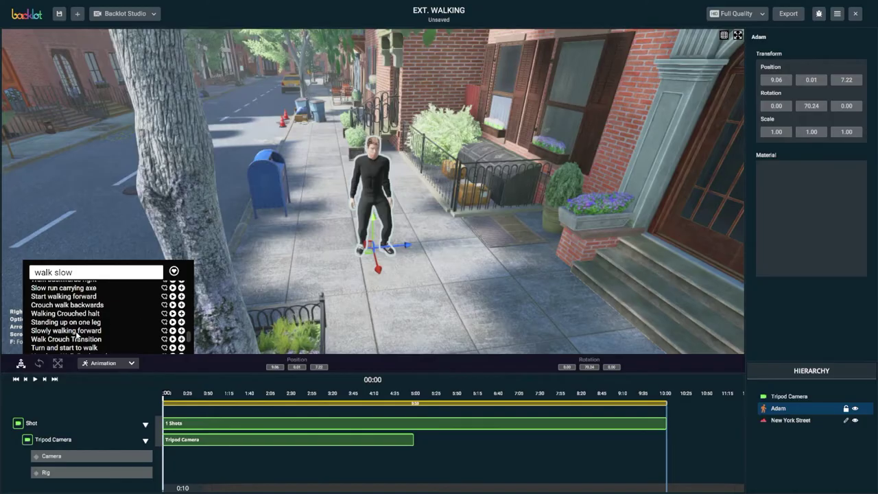
{"action": "left_click", "coordinate": [182, 332]}
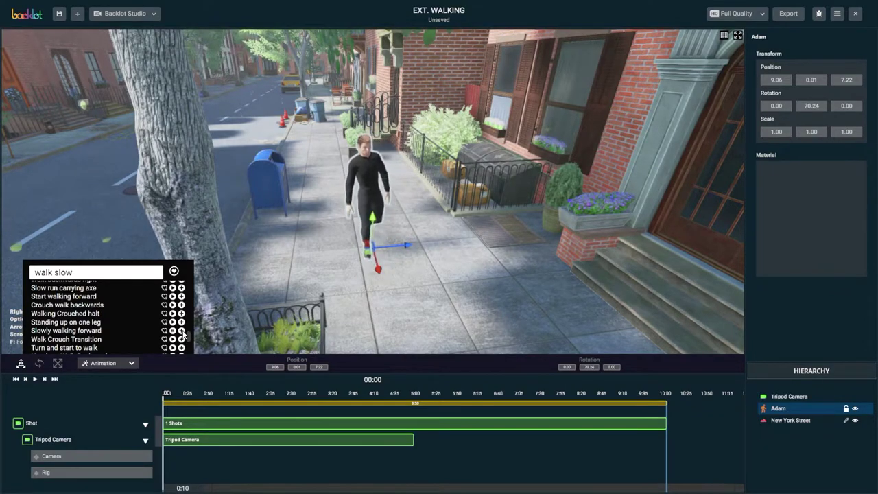
{"action": "left_click", "coordinate": [118, 367]}
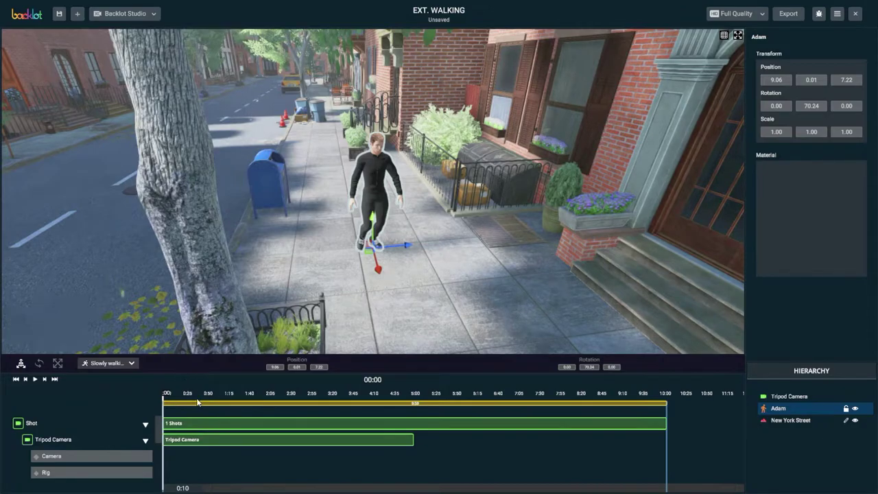
Extend Adam's clip and his Slowly walking forward animation to about 10:00 on the timeline
{"action": "scroll", "coordinate": [175, 415], "scroll_direction": "down", "scroll_amount": 4}
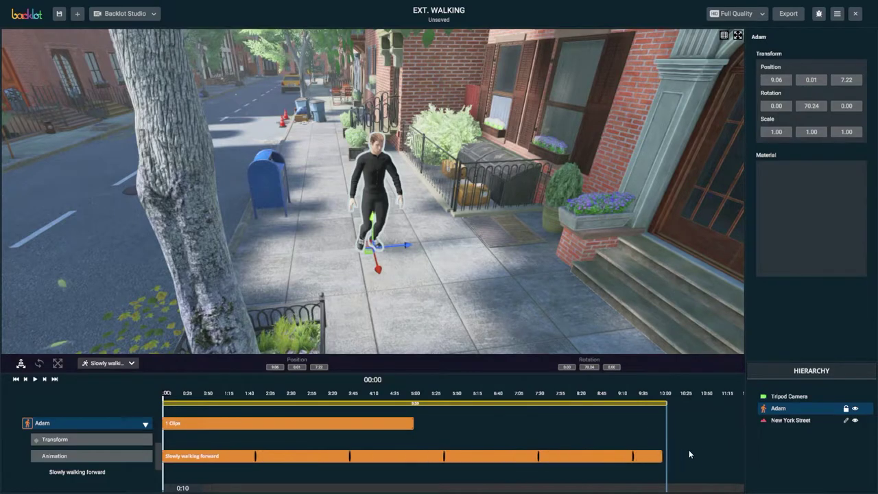
{"action": "left_click_drag", "start_coordinate": [678, 453], "coordinate": [680, 454]}
{"action": "left_click_drag", "start_coordinate": [169, 394], "coordinate": [384, 288]}
Move Adam sideways on the sidewalk to a Z position of about 7.80 and rotate him to about 81.4°
{"action": "scroll", "coordinate": [405, 274], "scroll_direction": "down", "scroll_amount": 3}
{"action": "left_click_drag", "start_coordinate": [410, 250], "coordinate": [439, 252]}
{"action": "key", "text": "e"}
{"action": "left_click_drag", "start_coordinate": [435, 420], "coordinate": [164, 420]}
{"action": "left_click_drag", "start_coordinate": [412, 277], "coordinate": [436, 259]}
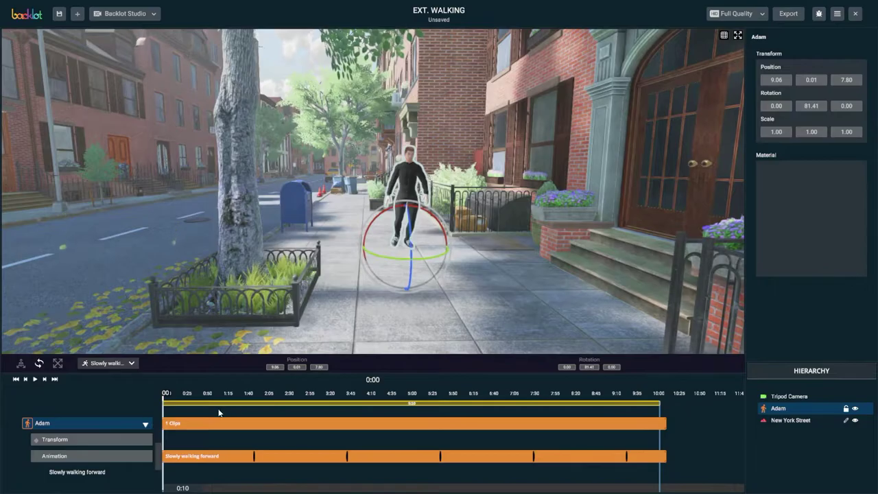
Check Adam's walking path, rotate him to about 85° and shift him to a Z position of about 7.51
{"action": "left_click_drag", "start_coordinate": [166, 385], "coordinate": [136, 394]}
{"action": "left_click_drag", "start_coordinate": [322, 206], "coordinate": [487, 234], "text": "alt"}
{"action": "mouse_move", "coordinate": [164, 392]}
{"action": "left_mouse_down"}
{"action": "mouse_move", "coordinate": [299, 383]}
{"action": "mouse_move", "coordinate": [158, 381]}
{"action": "left_mouse_up"}
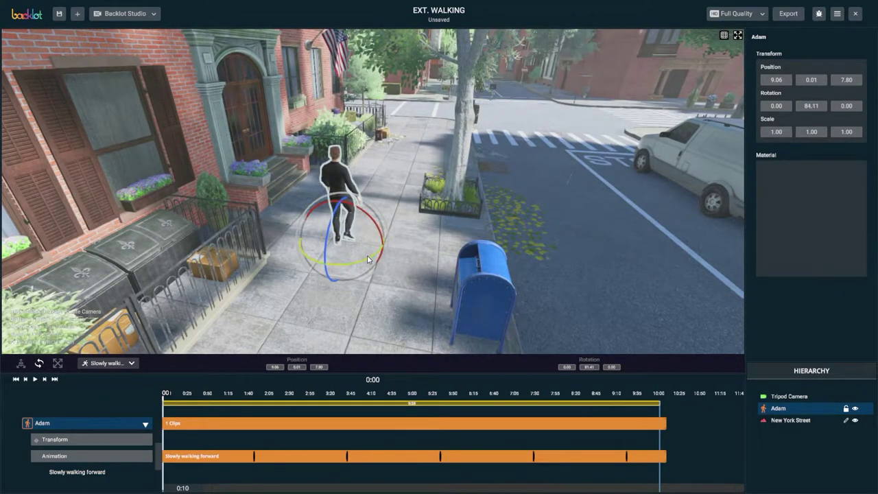
{"action": "key", "text": "w"}
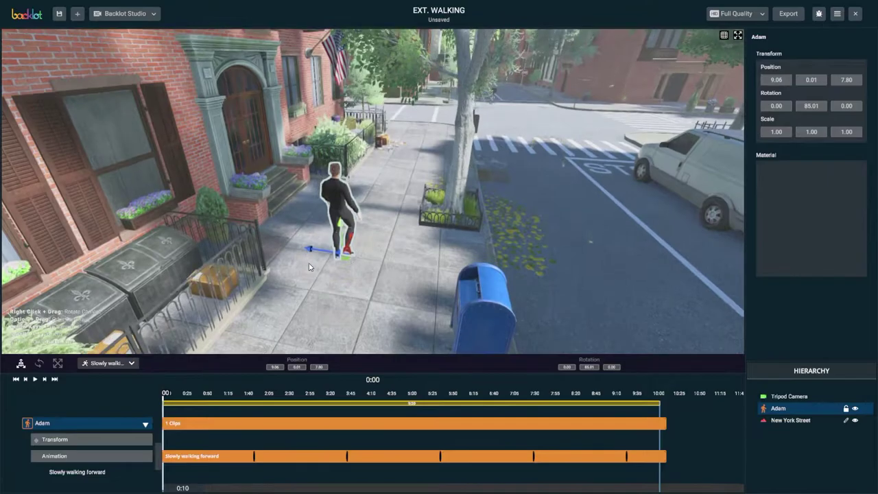
{"action": "left_click_drag", "start_coordinate": [331, 253], "coordinate": [332, 306]}
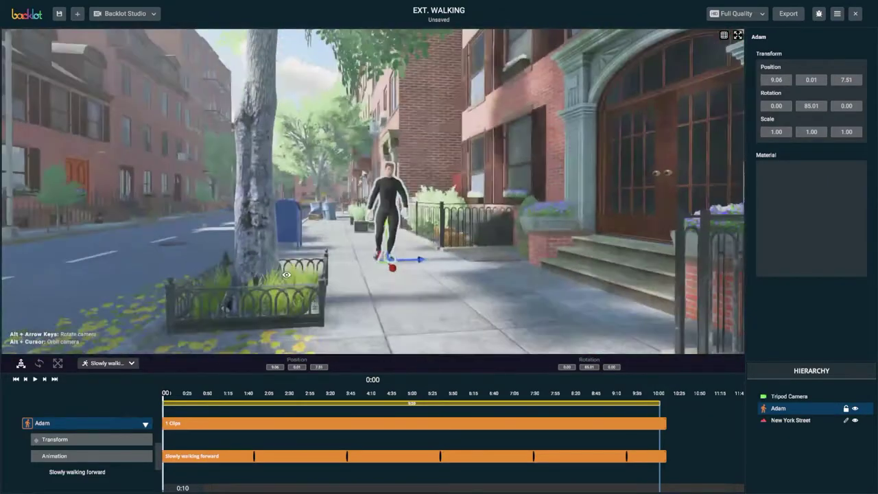
Move Adam along the sidewalk to a starting position of about X 8.60 and Z 7.32
{"action": "left_click_drag", "start_coordinate": [287, 275], "coordinate": [295, 301], "text": "alt"}
{"action": "left_click_drag", "start_coordinate": [423, 256], "coordinate": [375, 256]}
{"action": "left_click_drag", "start_coordinate": [272, 299], "coordinate": [302, 315], "text": "alt"}
Add a Position keyframe for Adam at 0:00 and set its interpolation to Linear
{"action": "left_click_drag", "start_coordinate": [213, 391], "coordinate": [137, 389]}
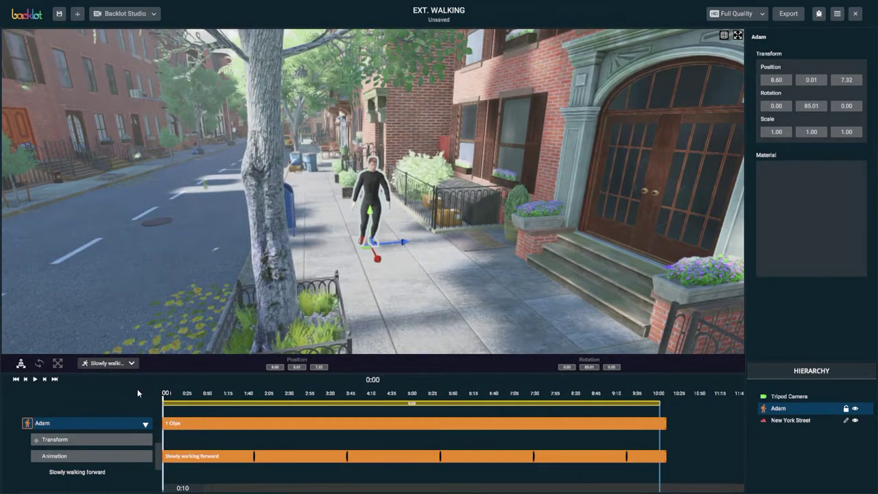
{"action": "left_click", "coordinate": [68, 440]}
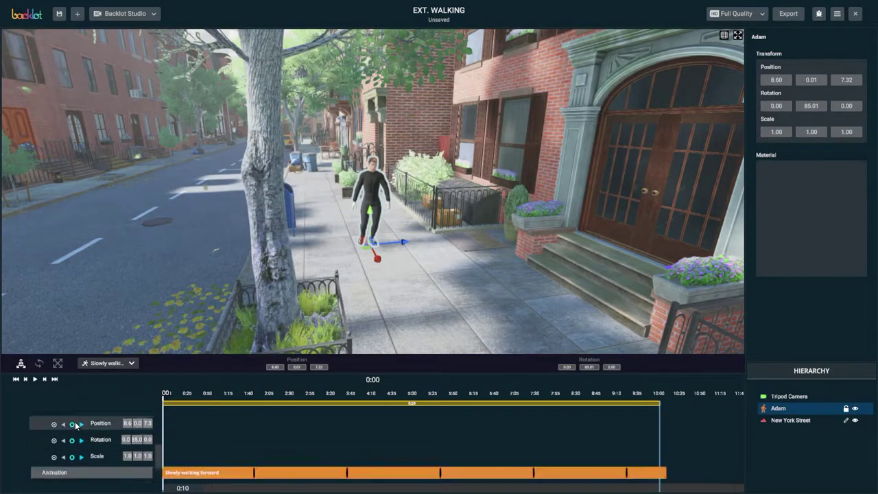
{"action": "scroll", "coordinate": [75, 426], "scroll_direction": "up", "scroll_amount": 1}
{"action": "left_click", "coordinate": [72, 440]}
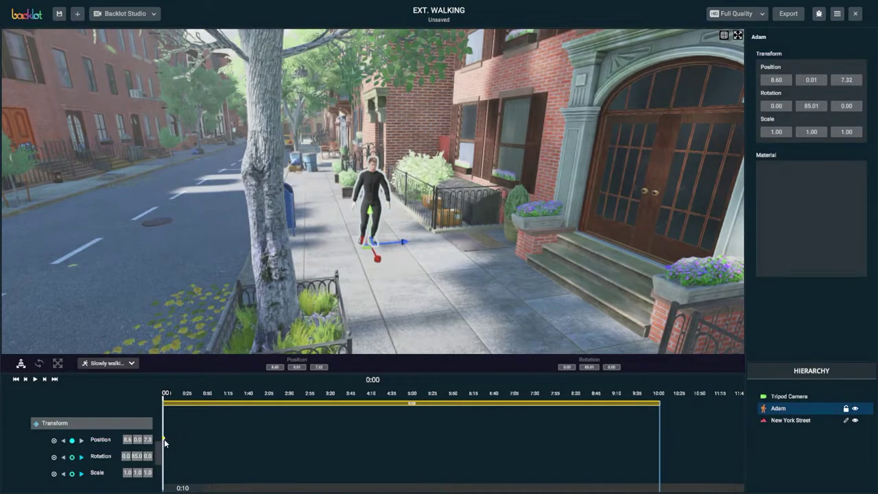
{"action": "right_click", "coordinate": [164, 439]}
{"action": "left_click", "coordinate": [183, 463]}
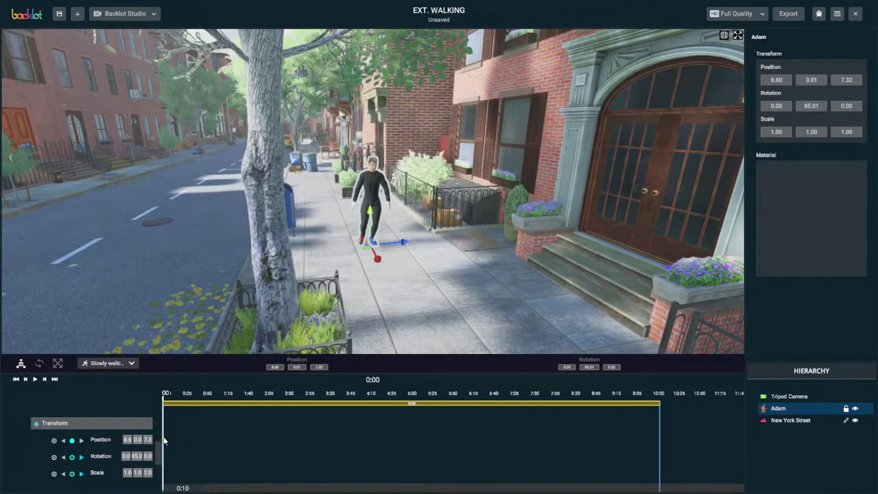
{"action": "right_click", "coordinate": [164, 439]}
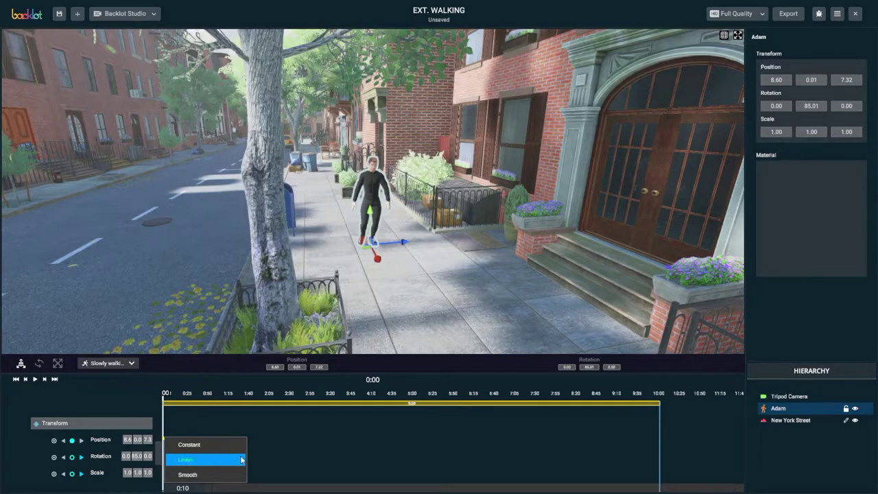
{"action": "left_click", "coordinate": [227, 461]}
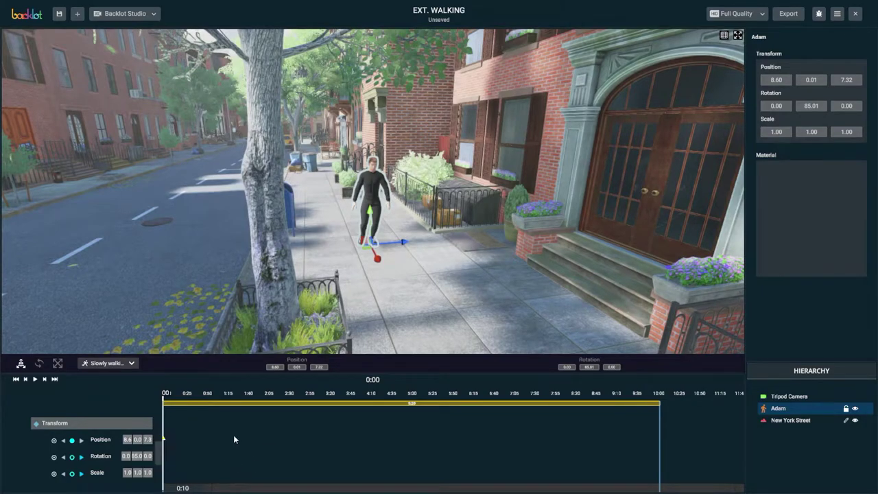
At 10:01, move Adam along the sidewalk to the street corner at about X 21.05 and add a Position keyframe
{"action": "scroll", "coordinate": [333, 247], "scroll_direction": "down", "scroll_amount": 6}
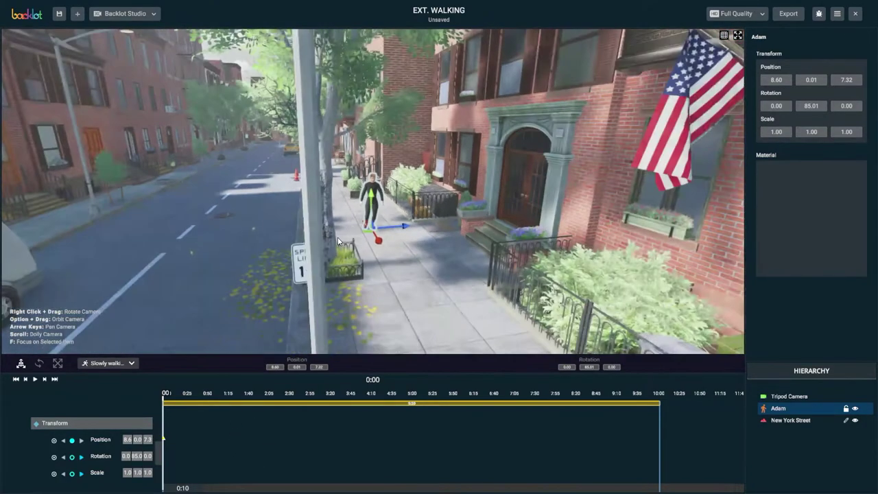
{"action": "left_click_drag", "start_coordinate": [333, 248], "coordinate": [411, 273], "text": "alt"}
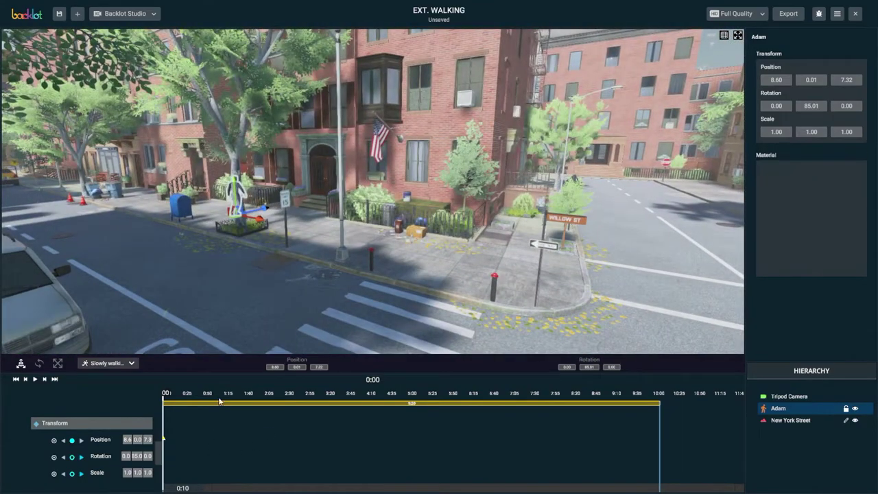
{"action": "left_click_drag", "start_coordinate": [231, 392], "coordinate": [596, 389]}
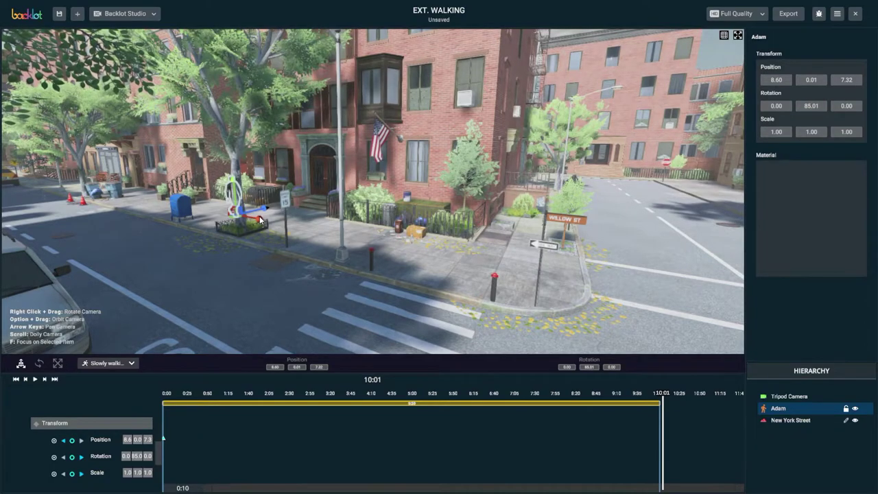
{"action": "left_click", "coordinate": [505, 316]}
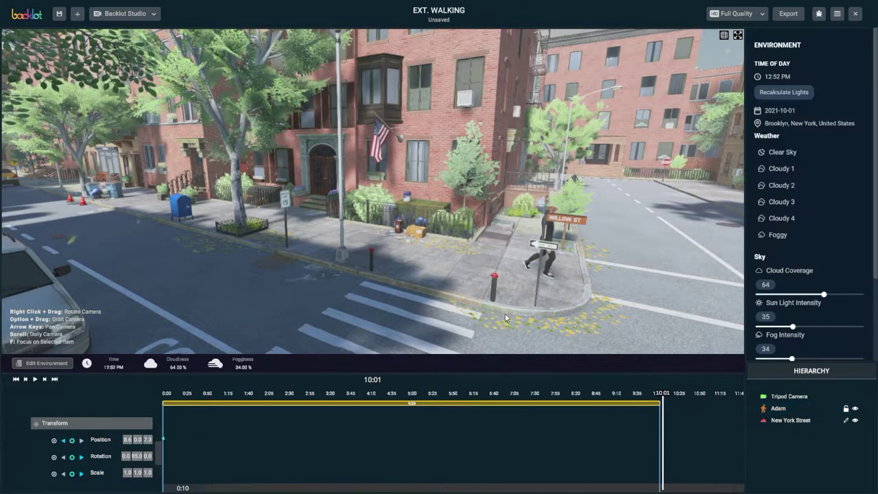
{"action": "left_click", "coordinate": [550, 261]}
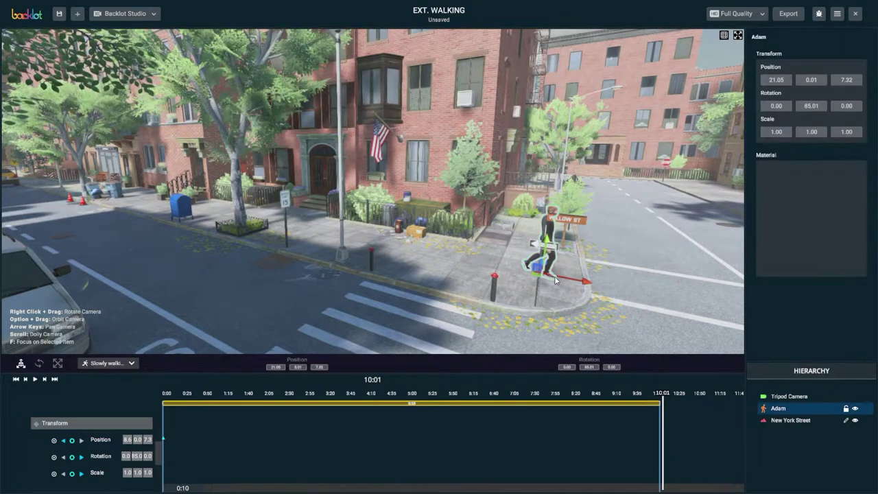
{"action": "left_click", "coordinate": [71, 441]}
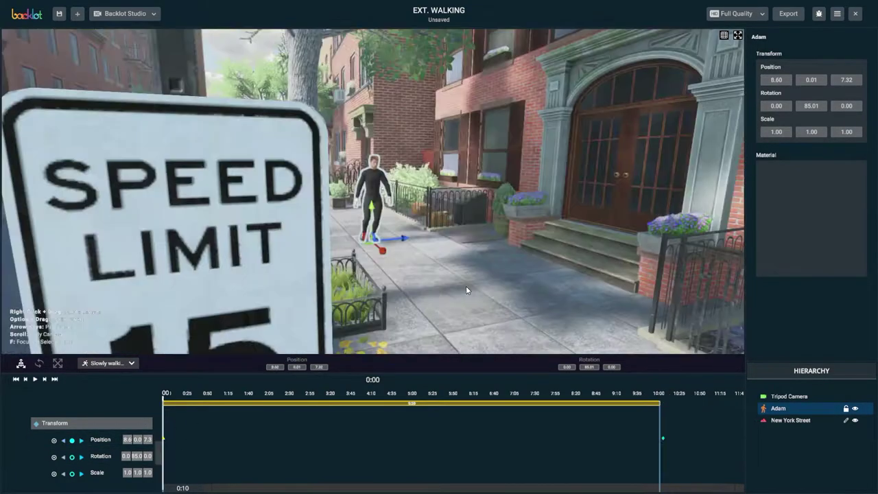
Play Adam's walk from the start and from a frontal view to check whether his travel speed matches his steps
{"action": "left_click", "coordinate": [465, 291]}
{"action": "key", "text": "space"}
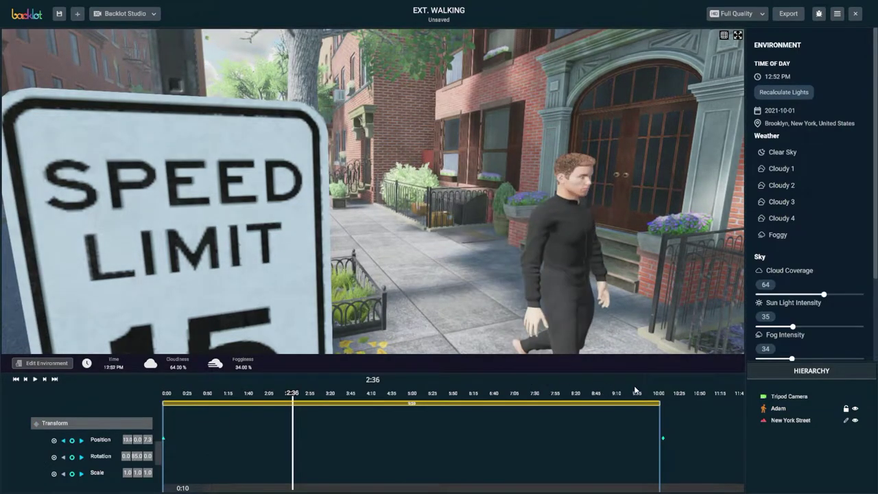
{"action": "key", "text": "space"}
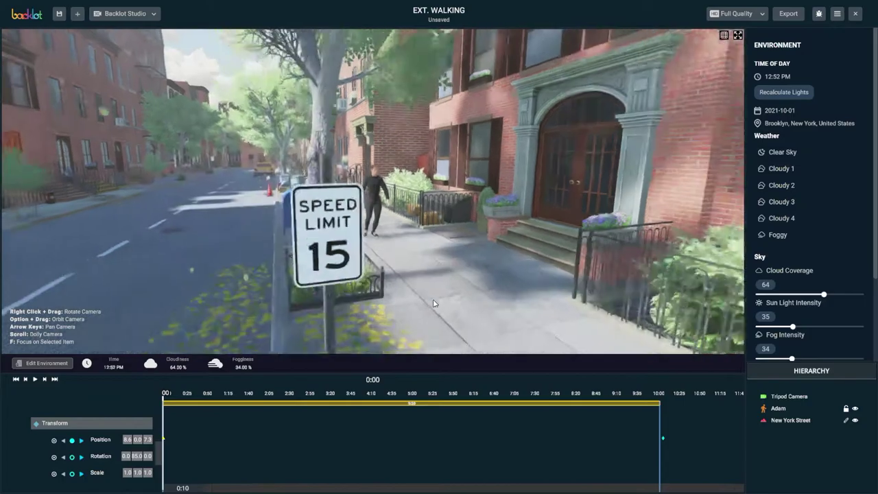
{"action": "scroll", "coordinate": [436, 303], "scroll_direction": "down", "scroll_amount": 2}
{"action": "left_click_drag", "start_coordinate": [487, 318], "coordinate": [443, 292], "text": "alt"}
{"action": "scroll", "coordinate": [450, 299], "scroll_direction": "up", "scroll_amount": 3}
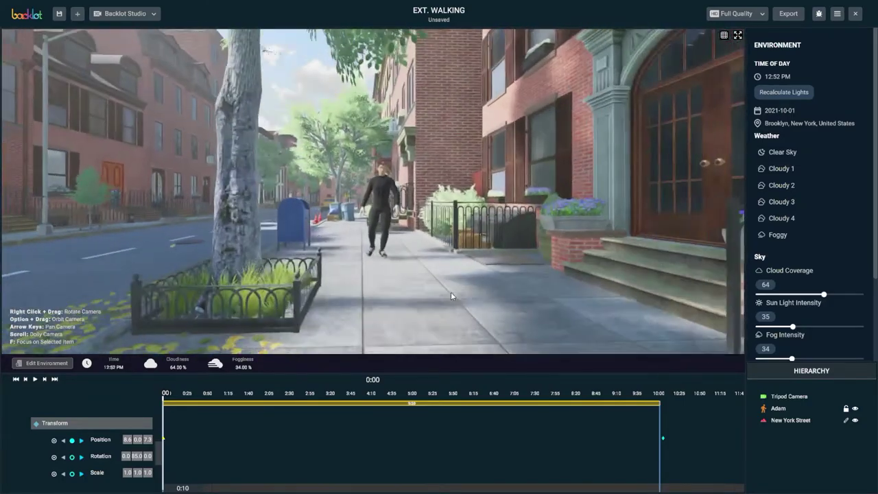
{"action": "key", "text": "space"}
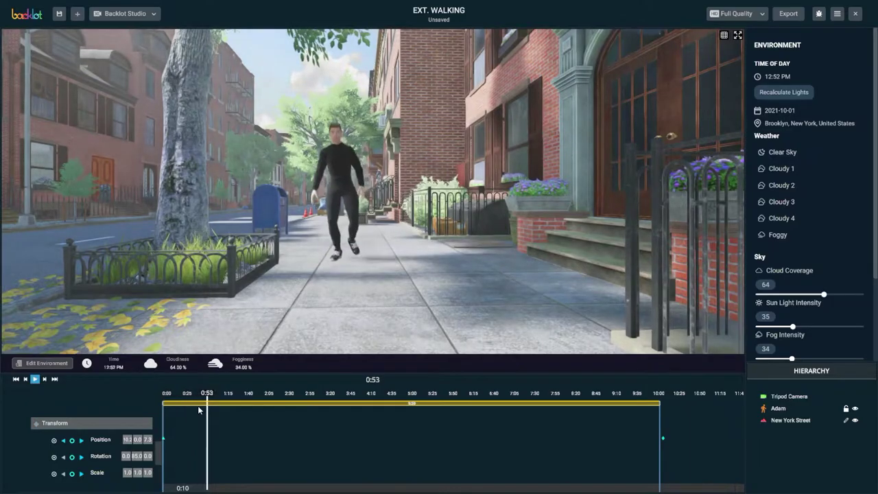
{"action": "key", "text": "space"}
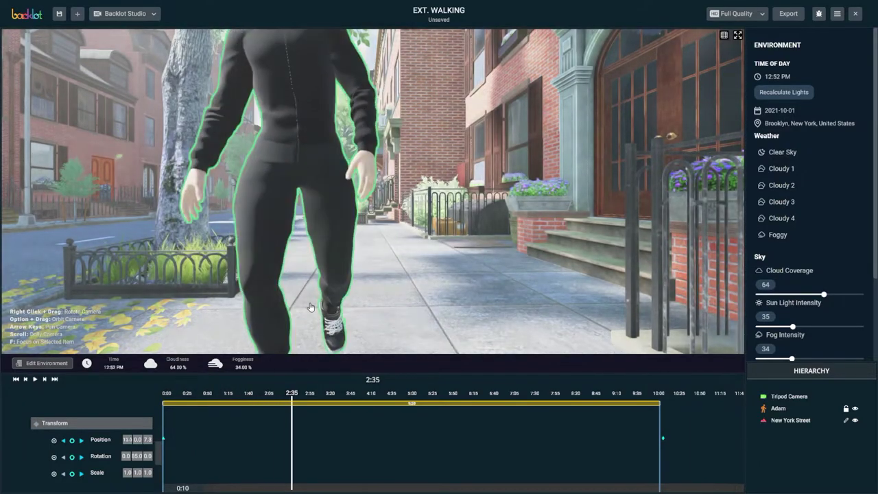
Delay Adam's end Position keyframe to about 11:17 and extend the timeline range to 11:52
{"action": "scroll", "coordinate": [308, 273], "scroll_direction": "down", "scroll_amount": 6}
{"action": "scroll", "coordinate": [308, 270], "scroll_direction": "down", "scroll_amount": 5}
{"action": "left_click_drag", "start_coordinate": [310, 270], "coordinate": [396, 310], "text": "alt"}
{"action": "left_click_drag", "start_coordinate": [345, 395], "coordinate": [149, 385]}
{"action": "left_click_drag", "start_coordinate": [372, 371], "coordinate": [149, 392]}
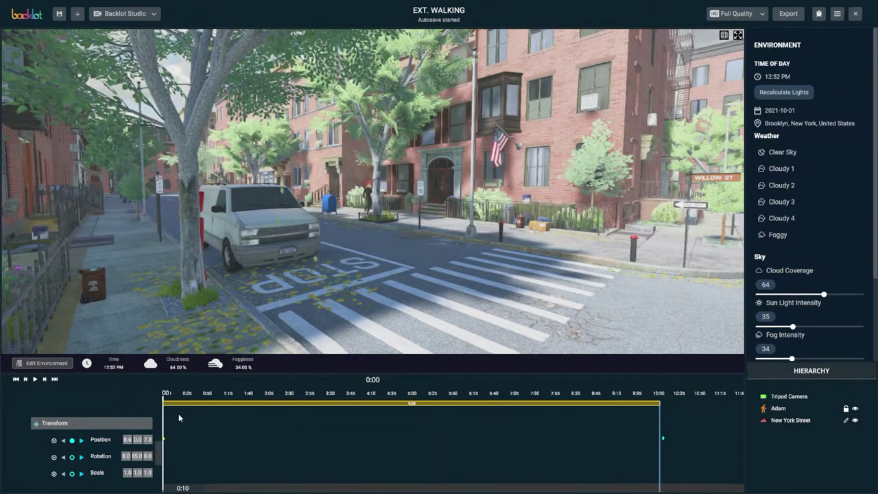
{"action": "scroll", "coordinate": [474, 290], "scroll_direction": "down", "scroll_amount": 3}
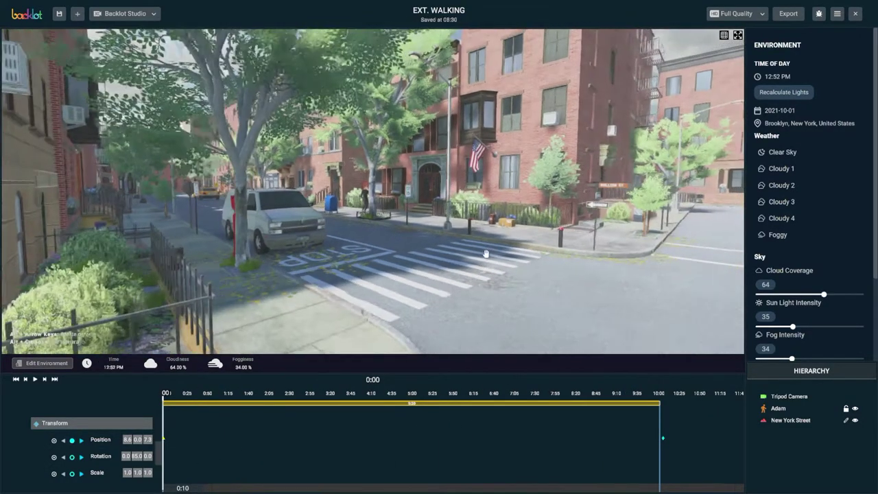
{"action": "left_click_drag", "start_coordinate": [484, 255], "coordinate": [516, 328], "text": "alt"}
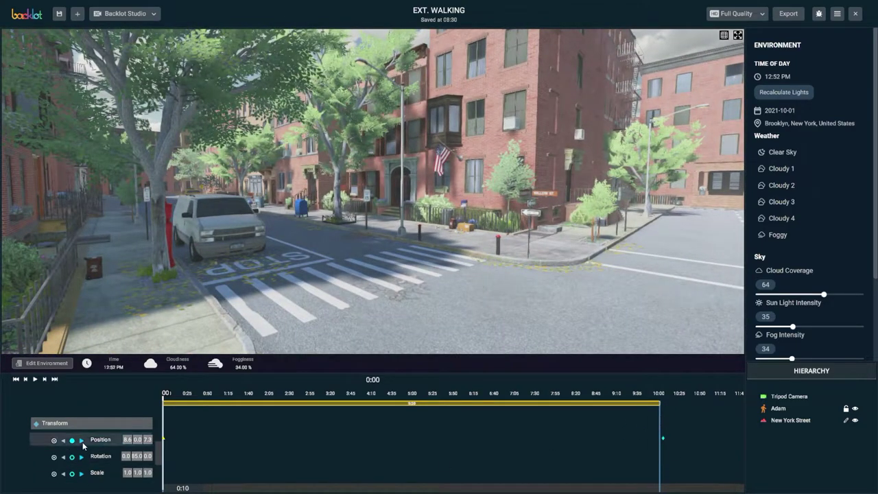
{"action": "left_click", "coordinate": [81, 441]}
{"action": "left_click", "coordinate": [555, 232]}
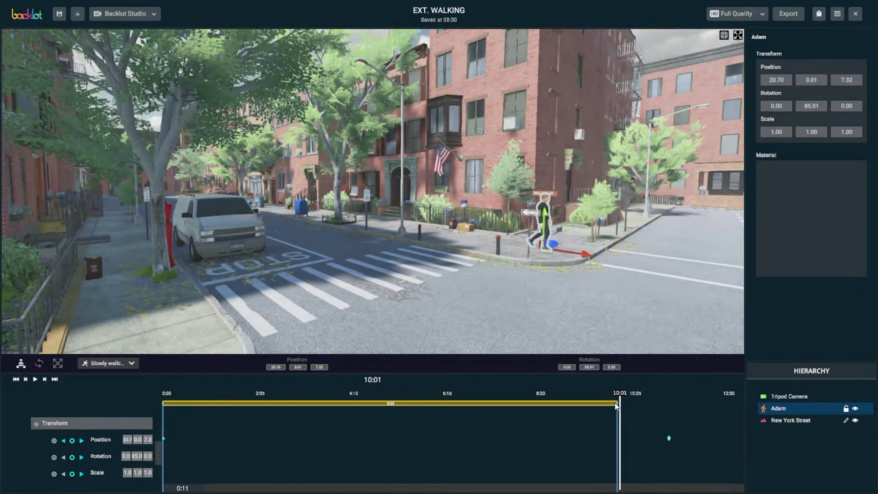
{"action": "left_click_drag", "start_coordinate": [687, 404], "coordinate": [704, 402]}
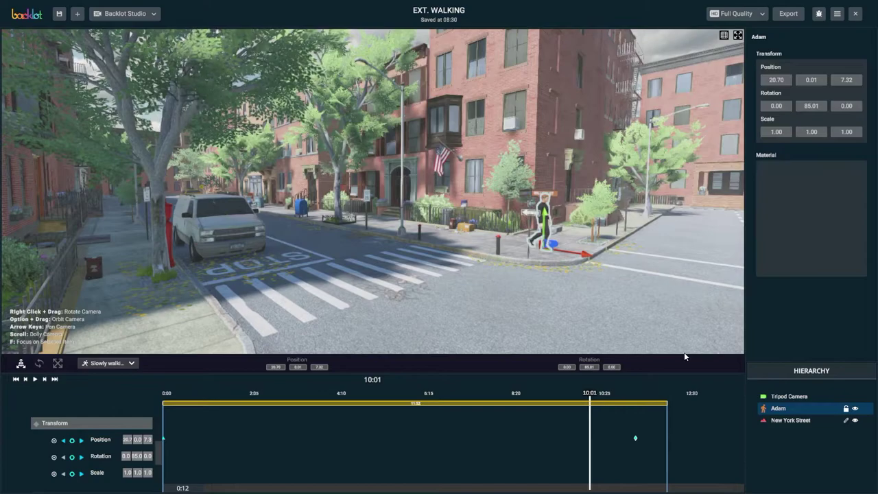
Focus on Adam and play his walk from 0:00 to check his feet for sliding
{"action": "left_click_drag", "start_coordinate": [564, 395], "coordinate": [2, 363]}
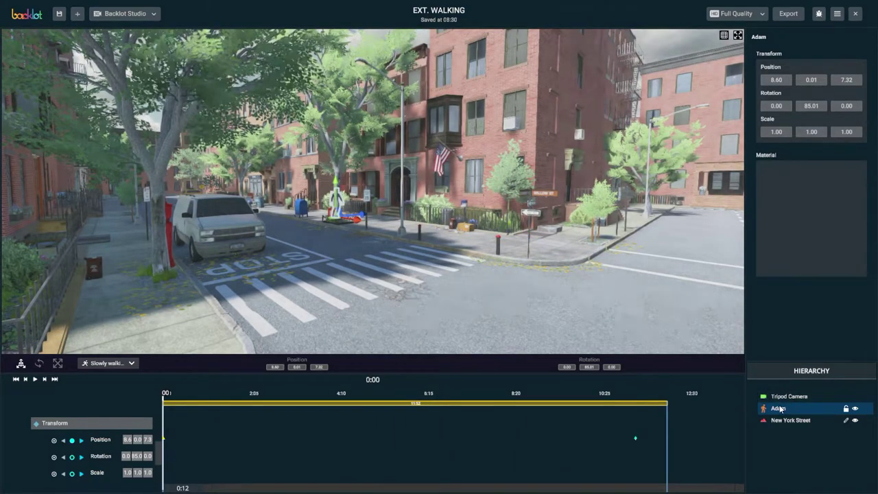
{"action": "key", "text": "f"}
{"action": "key", "text": "space"}
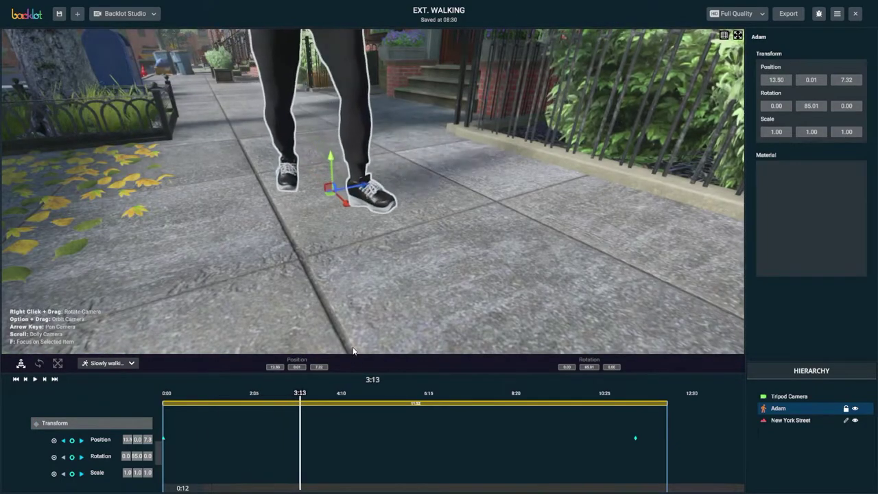
{"action": "left_click_drag", "start_coordinate": [300, 394], "coordinate": [148, 381]}
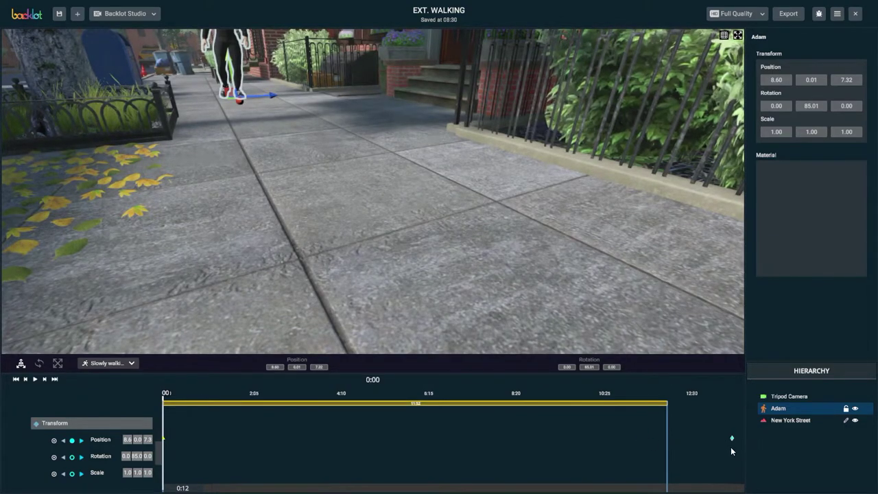
Delay Adam's end Position keyframe to about 17:30, playing the walk between adjustments to compare travel speed with his steps
{"action": "scroll", "coordinate": [731, 446], "scroll_direction": "down", "scroll_amount": 1}
{"action": "key", "text": "space"}
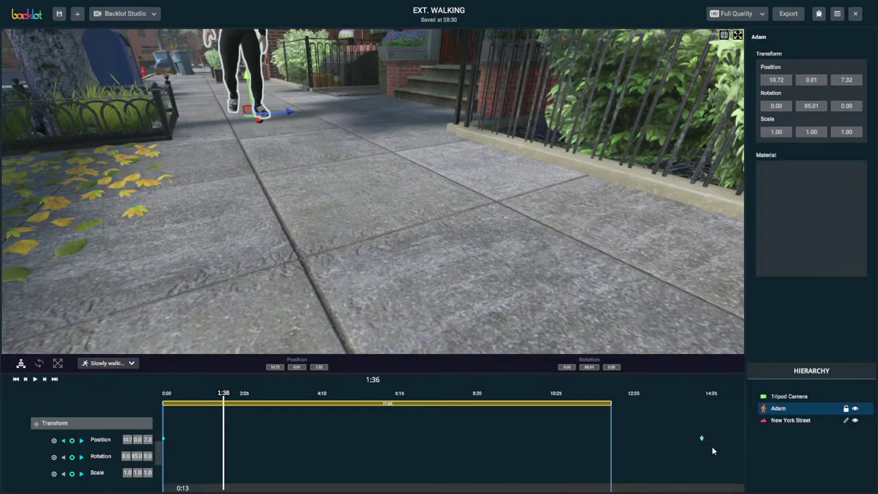
{"action": "scroll", "coordinate": [742, 447], "scroll_direction": "down", "scroll_amount": 1}
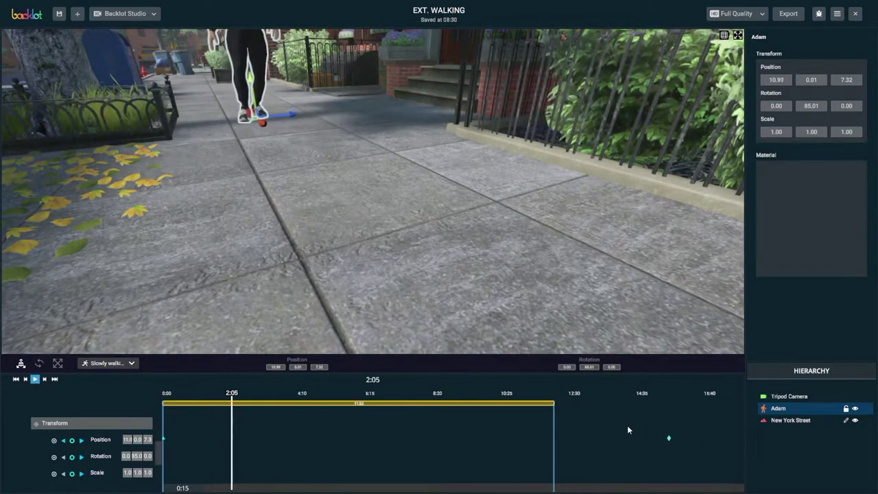
{"action": "key", "text": "space"}
{"action": "left_click", "coordinate": [671, 439]}
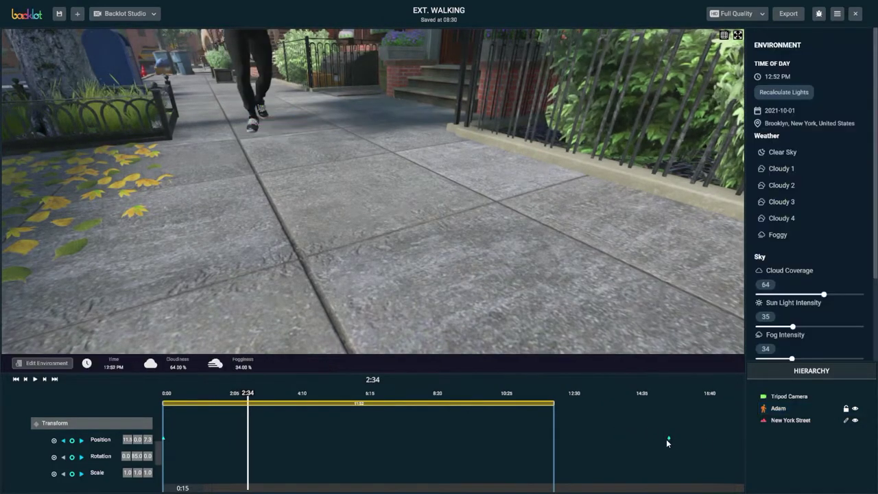
{"action": "left_click", "coordinate": [669, 439]}
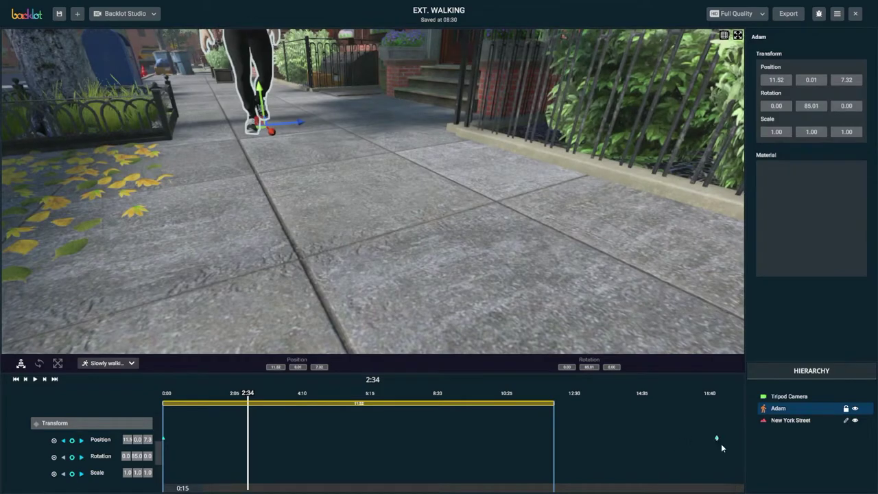
{"action": "scroll", "coordinate": [737, 444], "scroll_direction": "down", "scroll_amount": 1}
{"action": "key", "text": "space"}
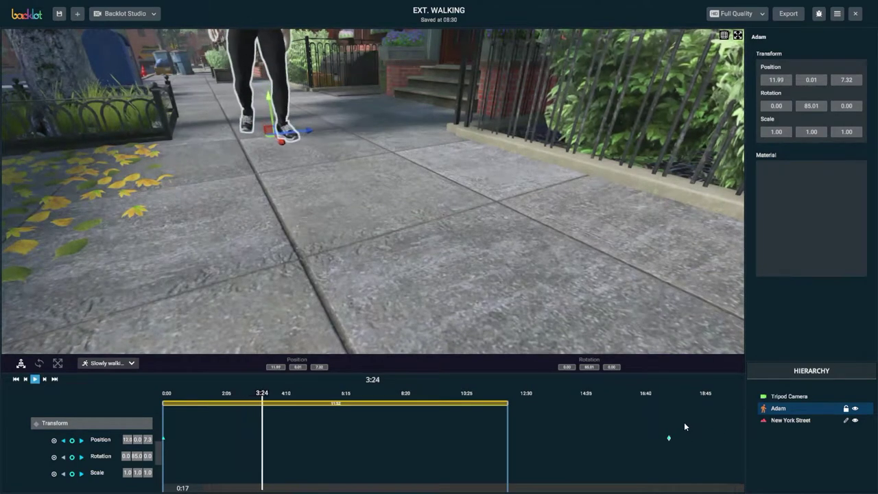
{"action": "key", "text": "space"}
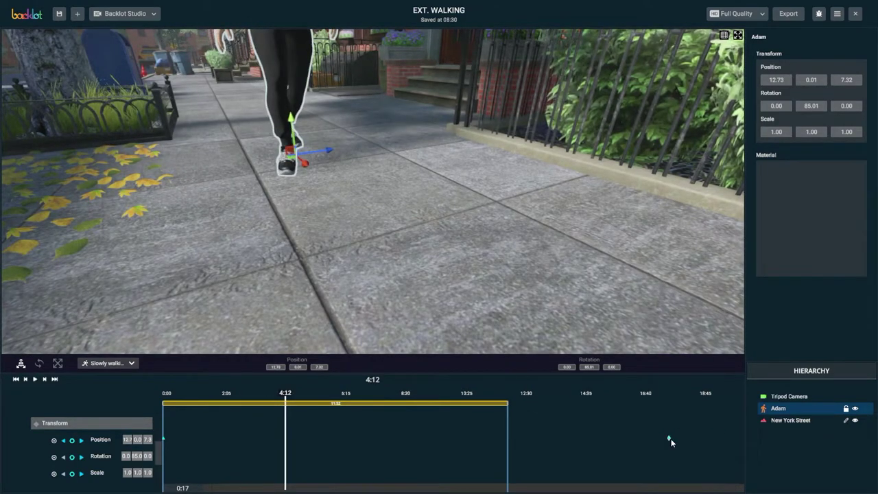
Delay Adam's end Position keyframe further to about 21:10 and replay the walk from 0:00 to check his feet
{"action": "scroll", "coordinate": [721, 440], "scroll_direction": "down", "scroll_amount": 1}
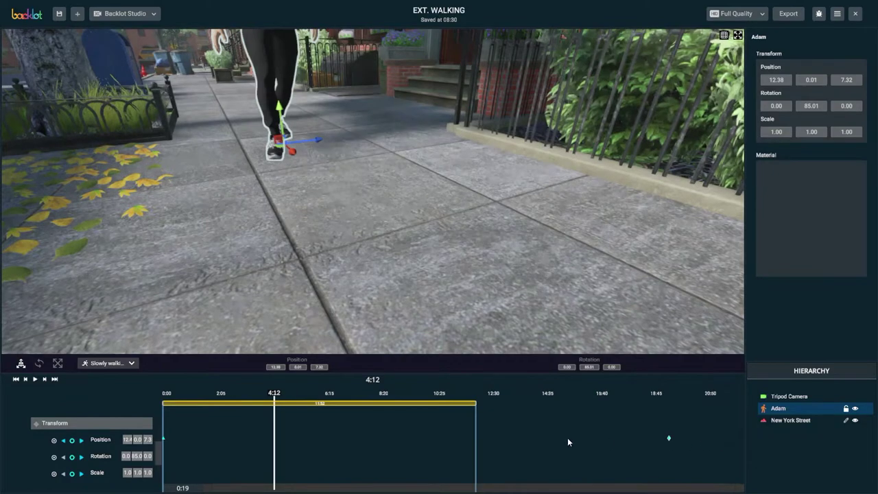
{"action": "key", "text": "space"}
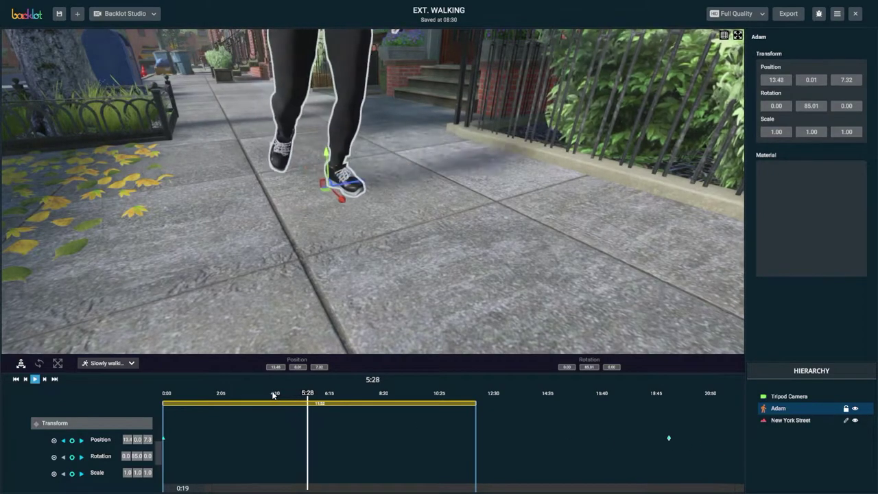
{"action": "key", "text": "space"}
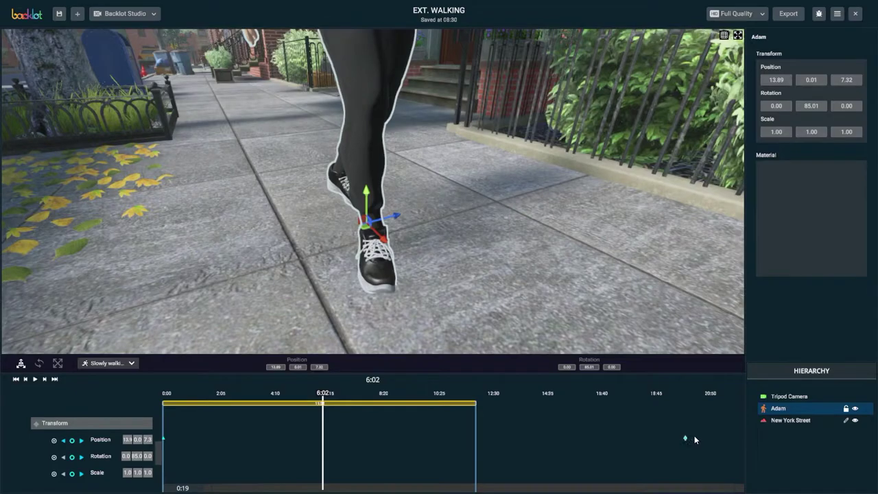
{"action": "scroll", "coordinate": [716, 441], "scroll_direction": "down", "scroll_amount": 1}
{"action": "key", "text": "space"}
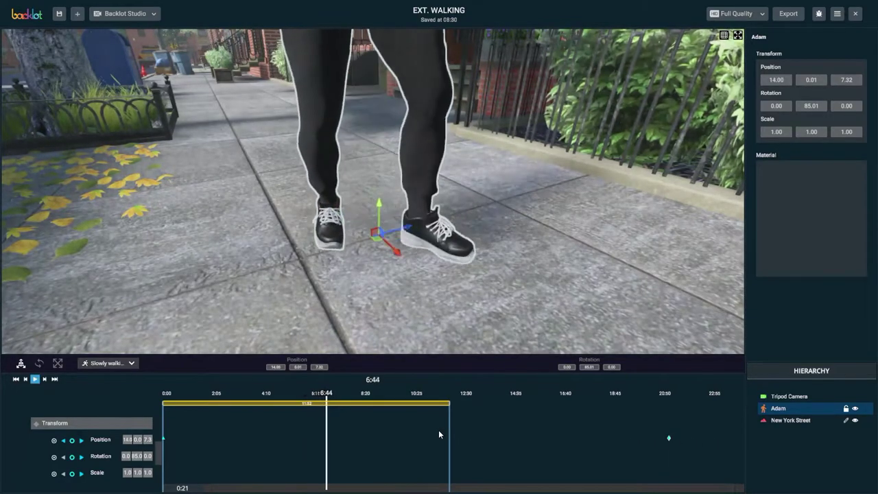
{"action": "left_click_drag", "start_coordinate": [305, 392], "coordinate": [122, 398]}
{"action": "key", "text": "space"}
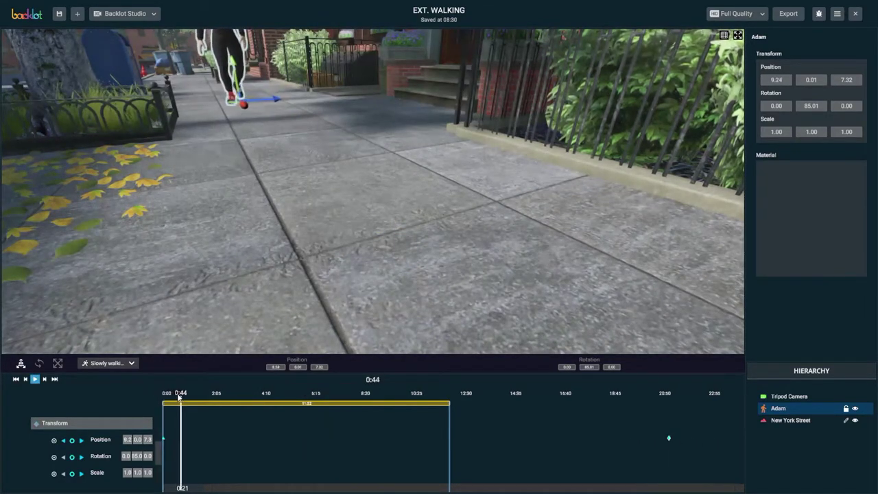
{"action": "key", "text": "space"}
Set the interpolation of Adam's end Position keyframe to Linear and replay his walk
{"action": "left_click_drag", "start_coordinate": [651, 430], "coordinate": [672, 444]}
{"action": "right_click", "coordinate": [670, 440]}
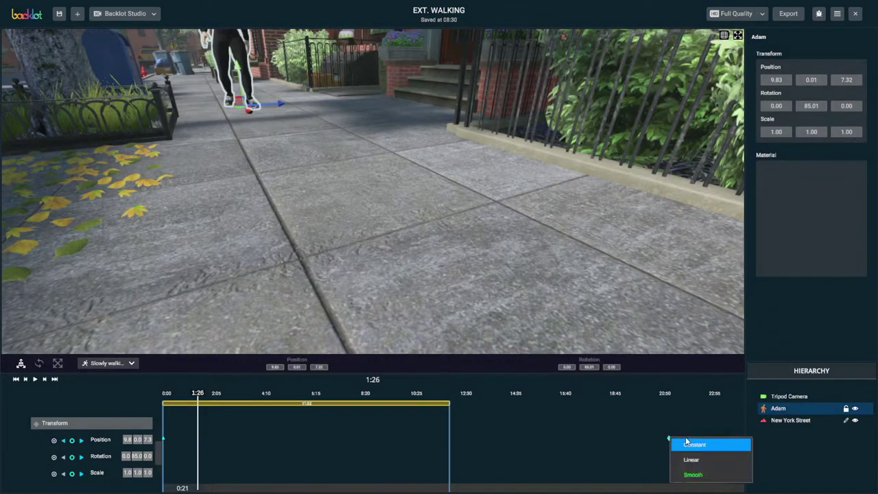
{"action": "left_click", "coordinate": [693, 458]}
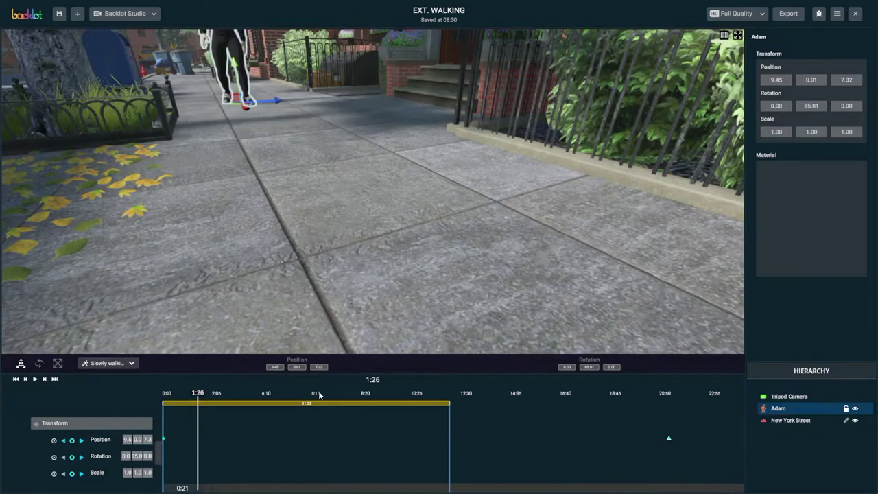
{"action": "key", "text": "space"}
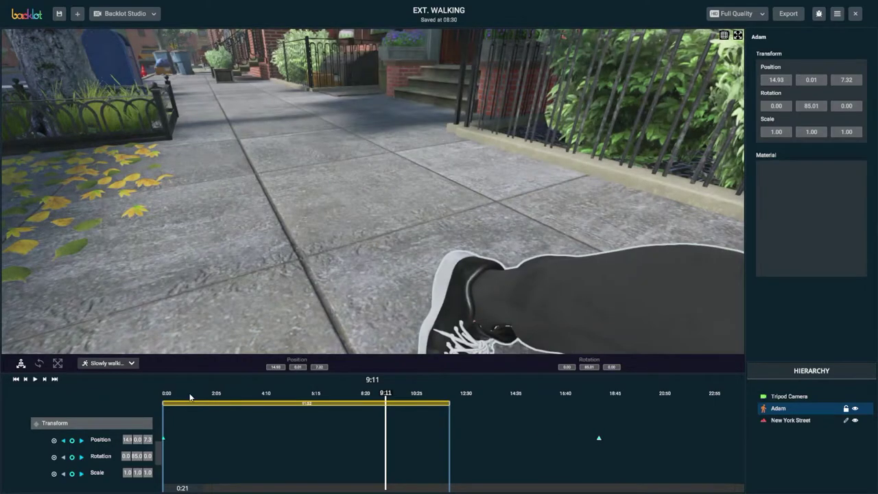
Fine-tune Adam's end Position keyframe to about 18:25, replaying the walk between adjustments to check his feet against the ground
{"action": "left_click", "coordinate": [193, 395]}
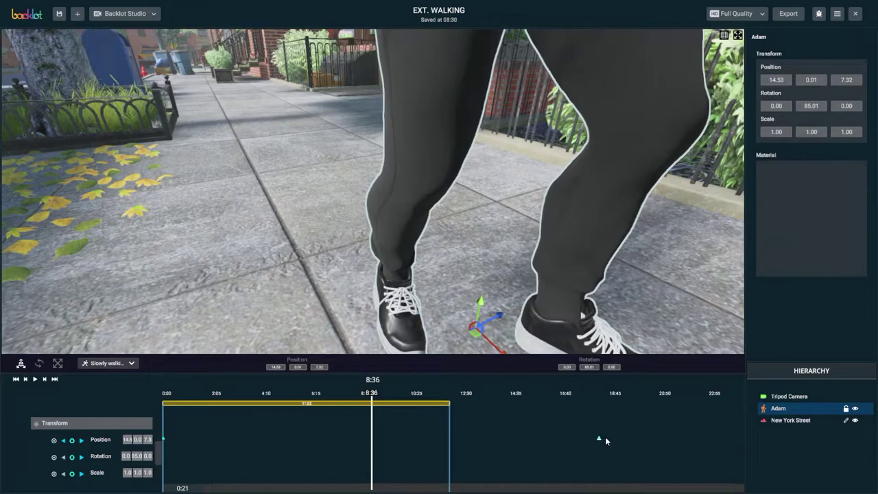
{"action": "left_click_drag", "start_coordinate": [610, 438], "coordinate": [613, 437]}
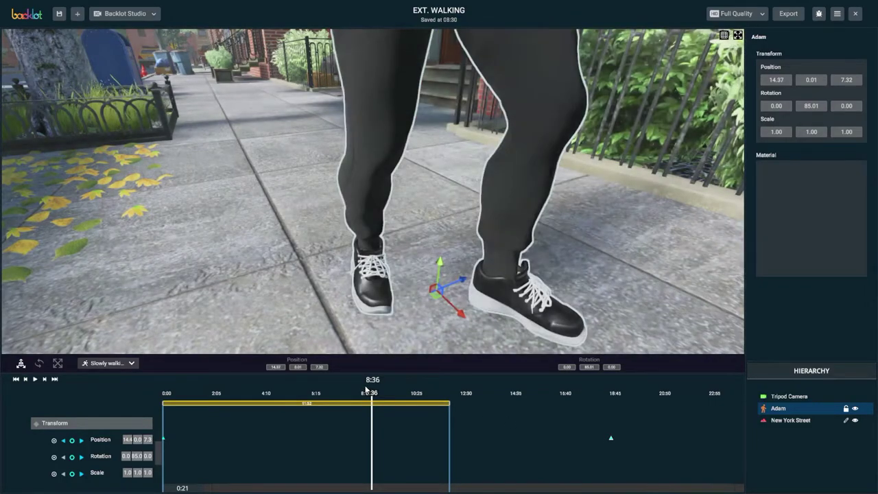
{"action": "left_click", "coordinate": [222, 403]}
{"action": "key", "text": "space"}
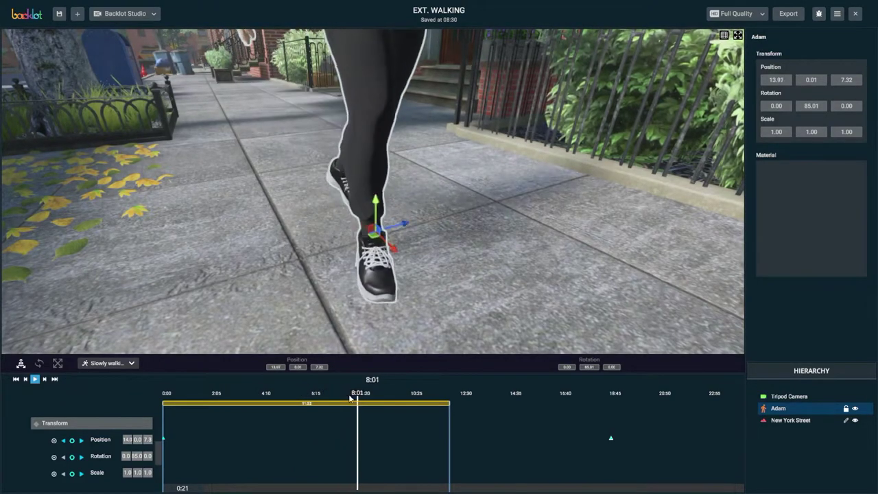
{"action": "key", "text": "space"}
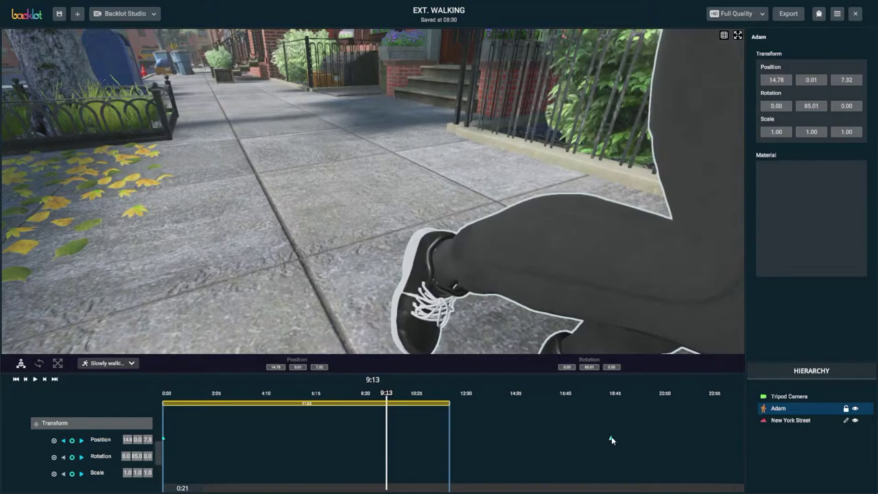
{"action": "left_click", "coordinate": [206, 394]}
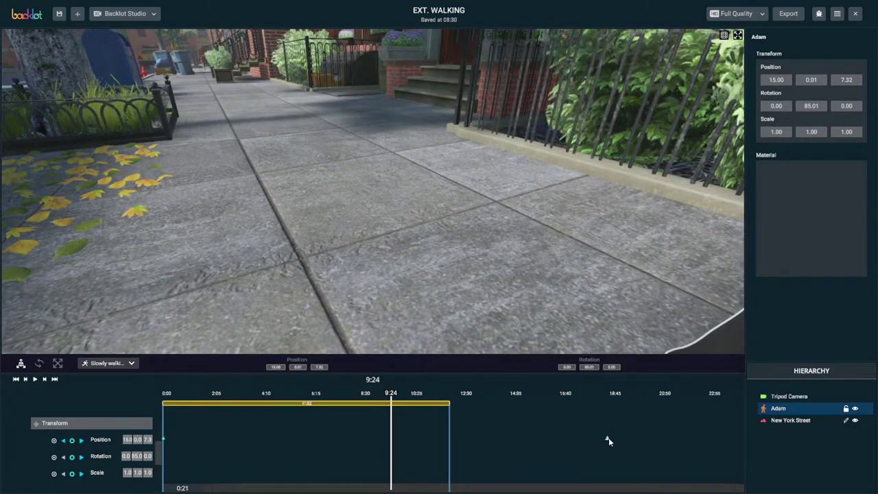
{"action": "left_click", "coordinate": [243, 391]}
{"action": "key", "text": "space"}
{"action": "key", "text": "space"}
Move the Tripod Camera to 24.93, -0.51, 6.85 and aim it at Adam on the sidewalk
{"action": "scroll", "coordinate": [359, 189], "scroll_direction": "down", "scroll_amount": 8}
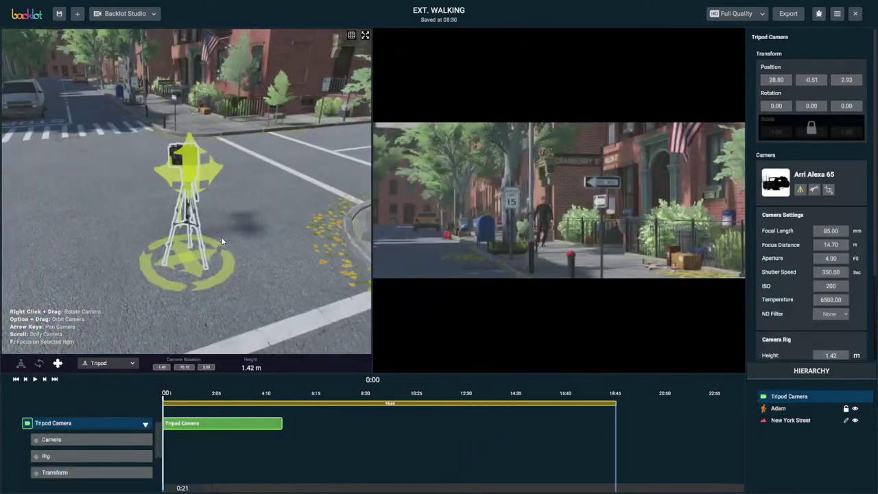
{"action": "left_click_drag", "start_coordinate": [193, 261], "coordinate": [255, 163]}
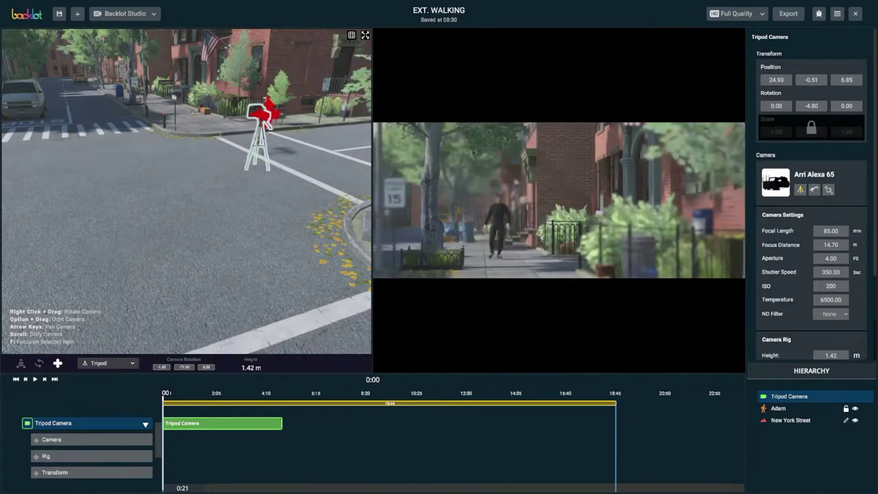
Focus the Tripod Camera on Adam and keyframe its Camera settings at 0:00
{"action": "mouse_move", "coordinate": [535, 209]}
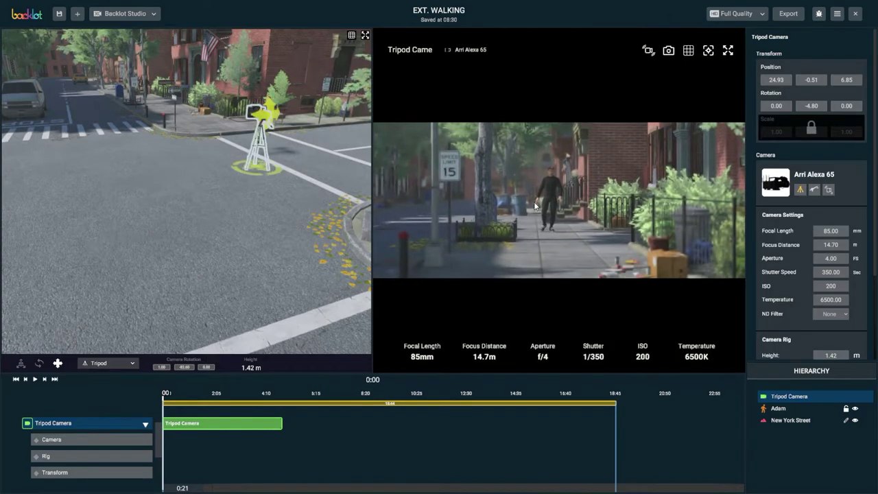
{"action": "left_click", "coordinate": [709, 52]}
{"action": "left_click", "coordinate": [551, 189]}
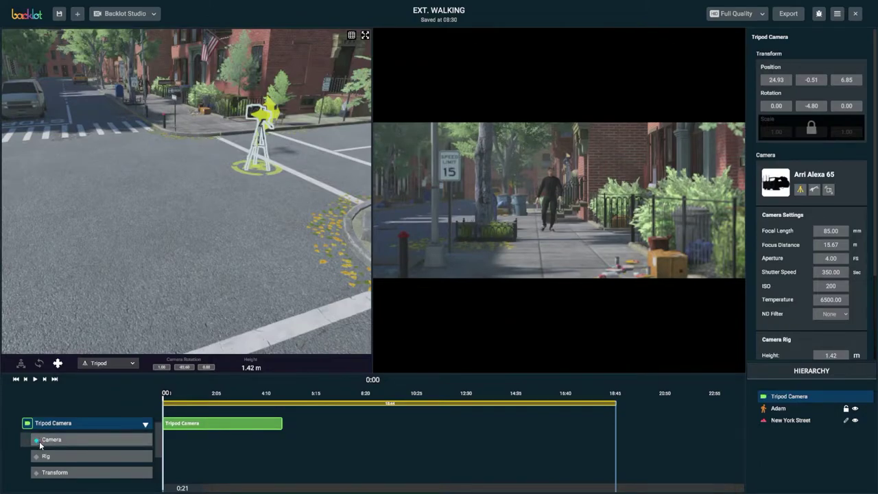
Extend Adam's Slowly walking forward animation clip to about 20:00 and scrub to 18:32 to check that he keeps walking
{"action": "left_click_drag", "start_coordinate": [174, 396], "coordinate": [393, 349]}
{"action": "scroll", "coordinate": [298, 421], "scroll_direction": "down", "scroll_amount": 4}
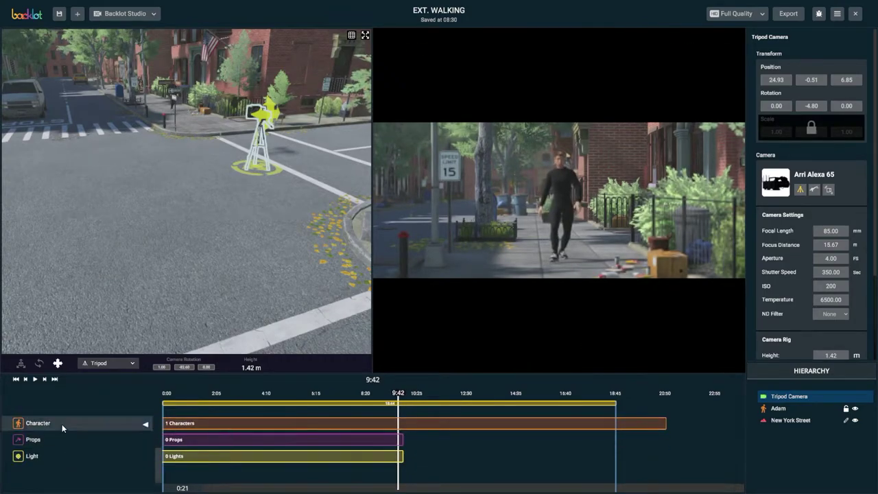
{"action": "left_click", "coordinate": [62, 424]}
{"action": "left_click", "coordinate": [116, 421]}
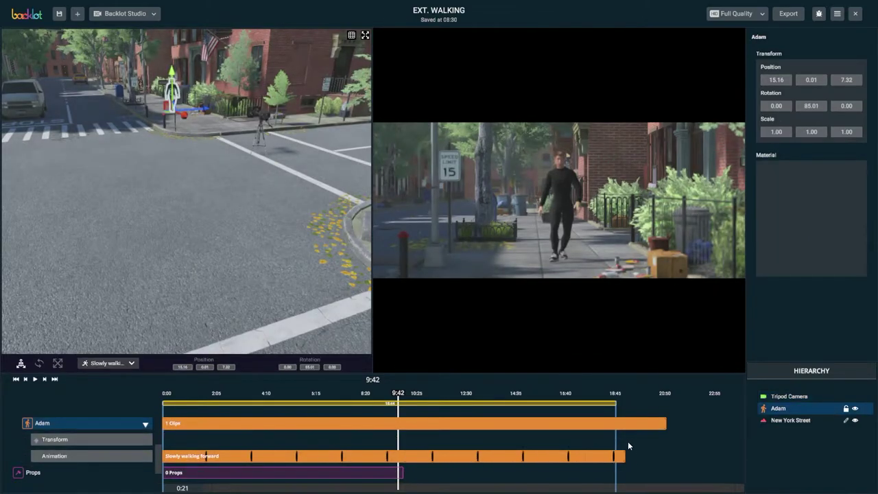
{"action": "left_click_drag", "start_coordinate": [410, 396], "coordinate": [613, 404]}
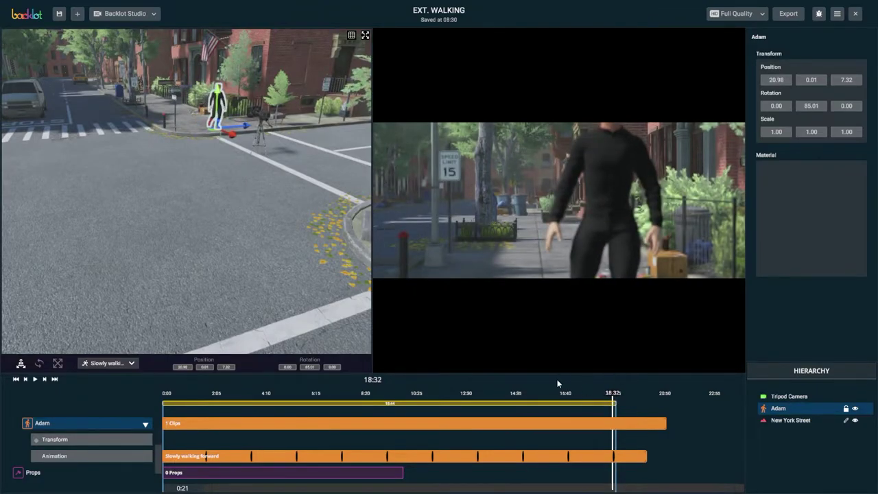
Return the playhead to 0:00 and keyframe the Tripod Camera's Transform
{"action": "left_click_drag", "start_coordinate": [557, 384], "coordinate": [94, 394]}
{"action": "scroll", "coordinate": [96, 445], "scroll_direction": "up", "scroll_amount": 2}
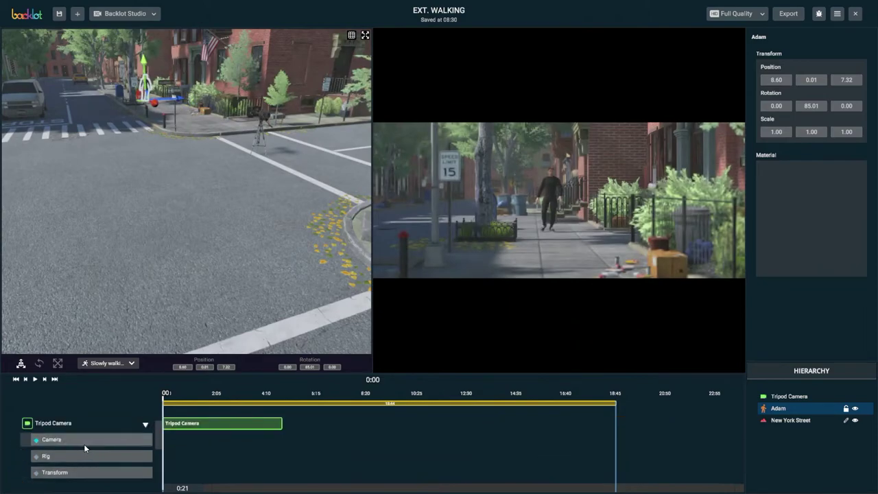
{"action": "left_click", "coordinate": [37, 473]}
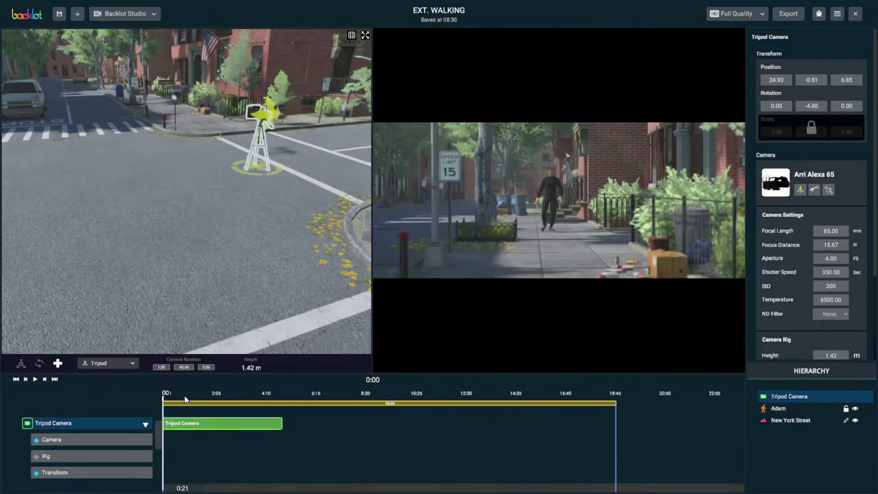
At 17:11, pan the Tripod Camera to center Adam in frame and refocus on him
{"action": "left_click_drag", "start_coordinate": [186, 399], "coordinate": [579, 400]}
{"action": "mouse_move", "coordinate": [574, 120]}
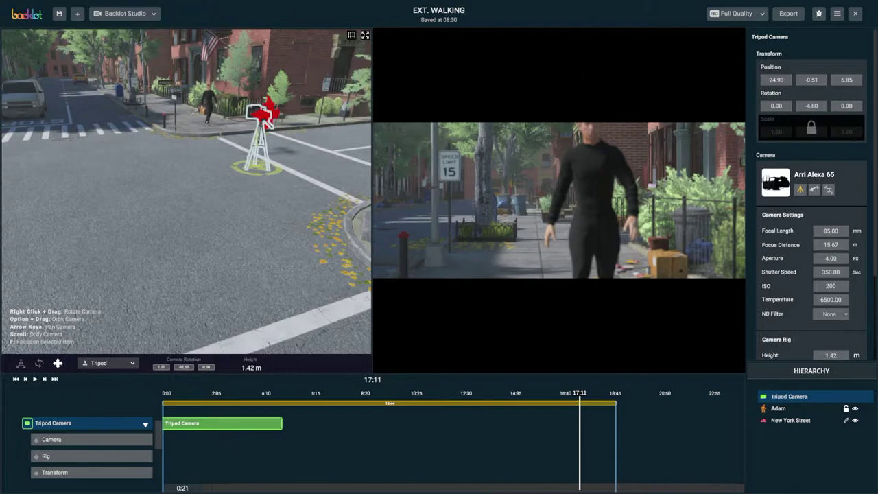
{"action": "left_click_drag", "start_coordinate": [265, 114], "coordinate": [280, 107]}
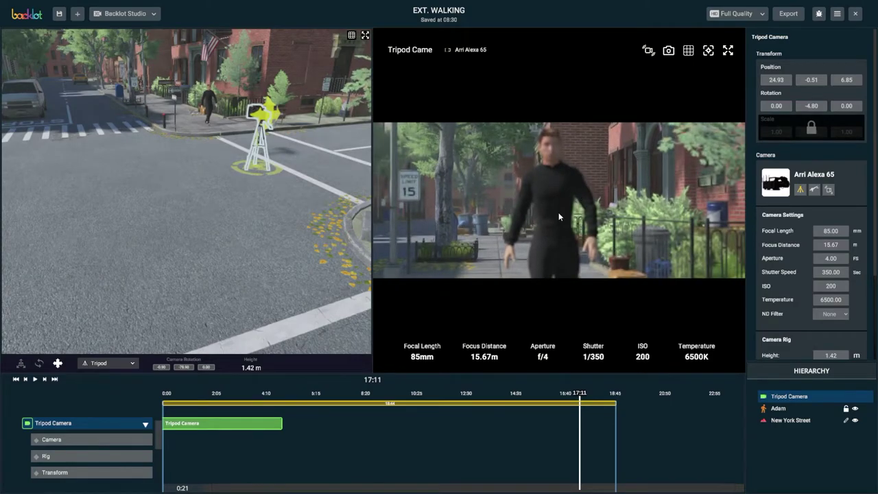
{"action": "left_click", "coordinate": [712, 53]}
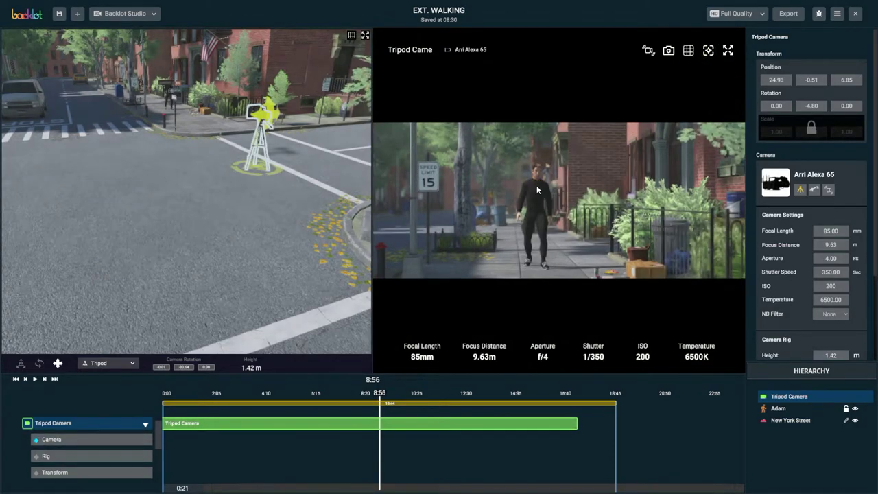
Play the Tripod Camera shot from 0:00 to review its pan and focus on Adam
{"action": "left_click_drag", "start_coordinate": [379, 393], "coordinate": [118, 395]}
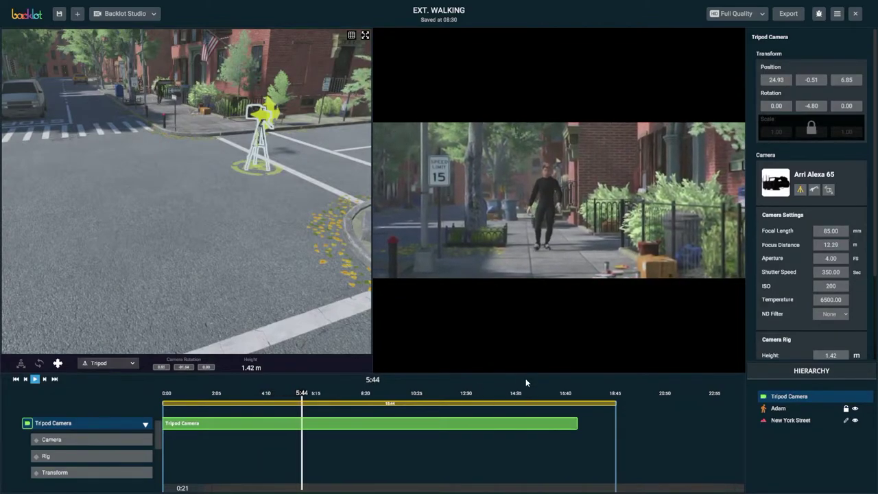
{"action": "mouse_move", "coordinate": [573, 358]}
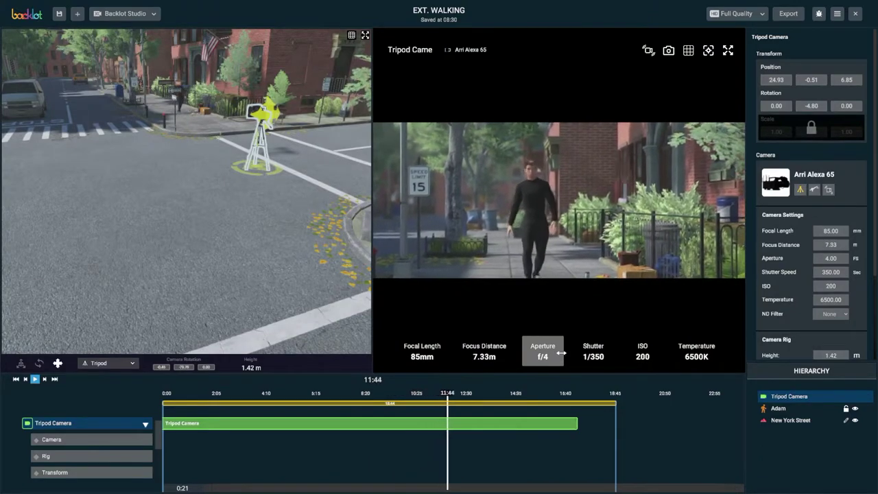
{"action": "key", "text": "space"}
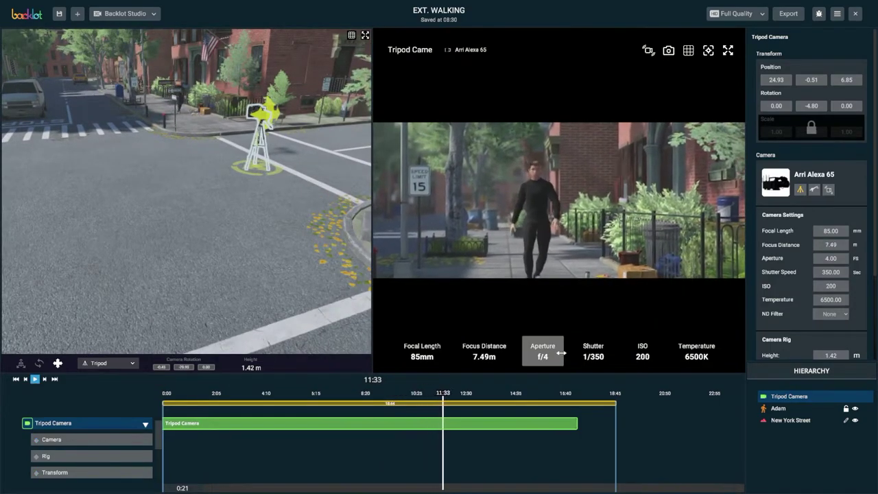
{"action": "key", "text": "space"}
{"action": "left_click_drag", "start_coordinate": [199, 402], "coordinate": [163, 402]}
Add a second Arri Alexa 65 camera to the scene from the library's Cameras category
{"action": "scroll", "coordinate": [199, 218], "scroll_direction": "down", "scroll_amount": 5}
{"action": "scroll", "coordinate": [198, 217], "scroll_direction": "down", "scroll_amount": 2}
{"action": "mouse_move", "coordinate": [185, 192]}
{"action": "left_mouse_down", "text": "alt"}
{"action": "mouse_move", "coordinate": [219, 242]}
{"action": "mouse_move", "coordinate": [204, 196]}
{"action": "left_mouse_up", "text": "alt"}
{"action": "scroll", "coordinate": [214, 223], "scroll_direction": "down", "scroll_amount": 2}
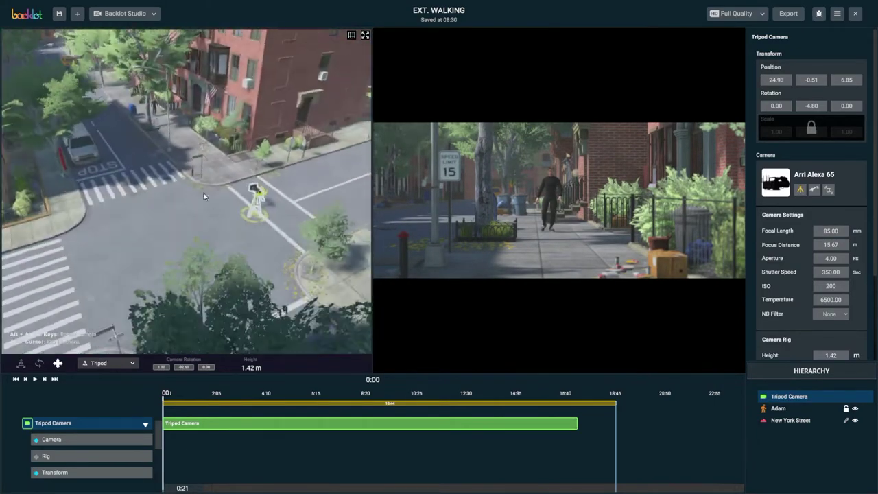
{"action": "left_click", "coordinate": [81, 15]}
{"action": "left_click", "coordinate": [62, 46]}
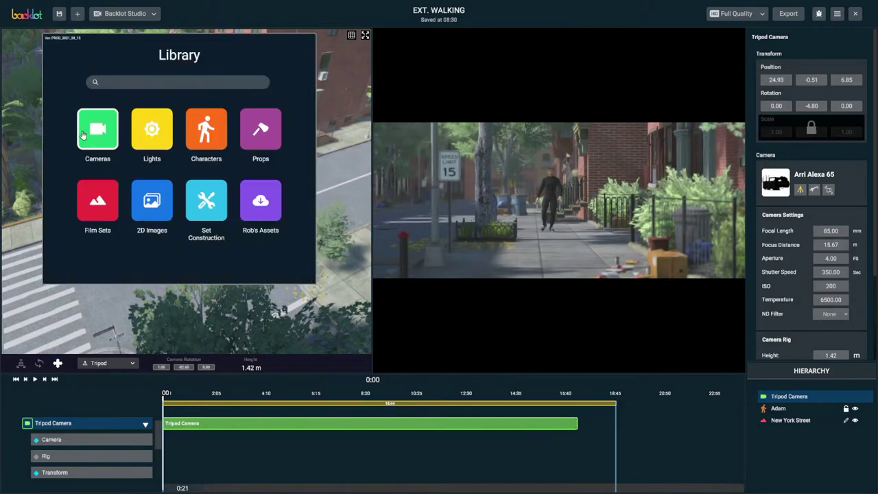
{"action": "left_click", "coordinate": [94, 133]}
{"action": "left_click", "coordinate": [97, 115]}
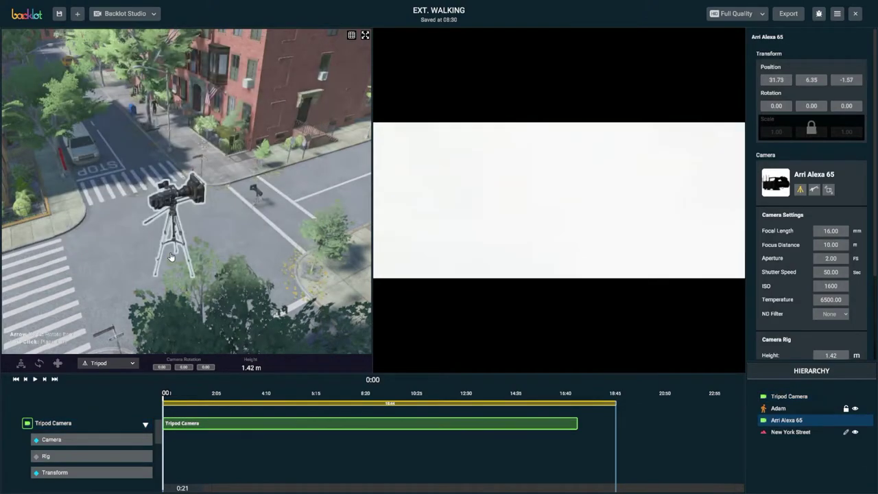
Place the new camera near the street corner at 21.64, -0.09, 5.34 and name the shot Camera 2
{"action": "left_click", "coordinate": [171, 209]}
{"action": "left_click_drag", "start_coordinate": [132, 191], "coordinate": [189, 174]}
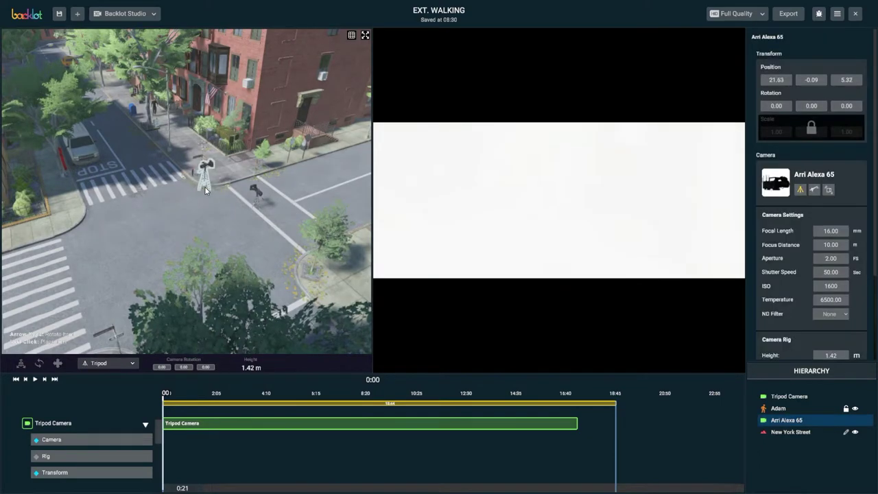
{"action": "left_click", "coordinate": [206, 191]}
{"action": "type", "text": "Camera 2"}
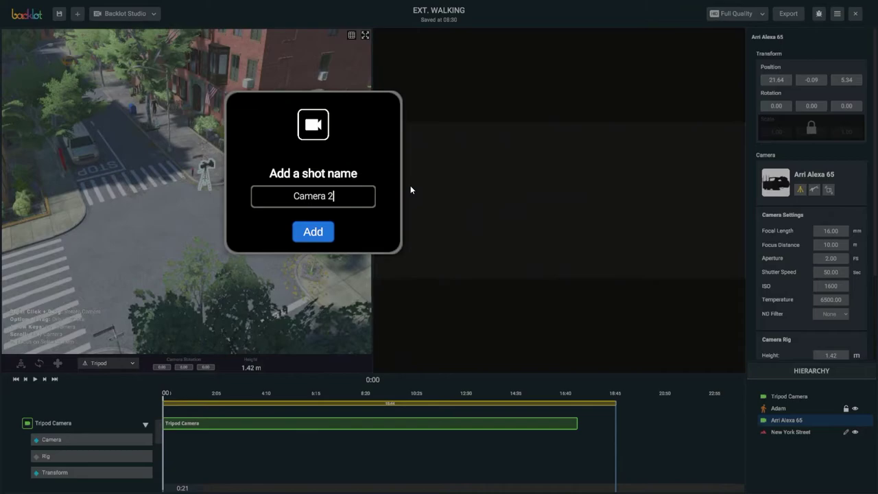
{"action": "key", "text": "Return"}
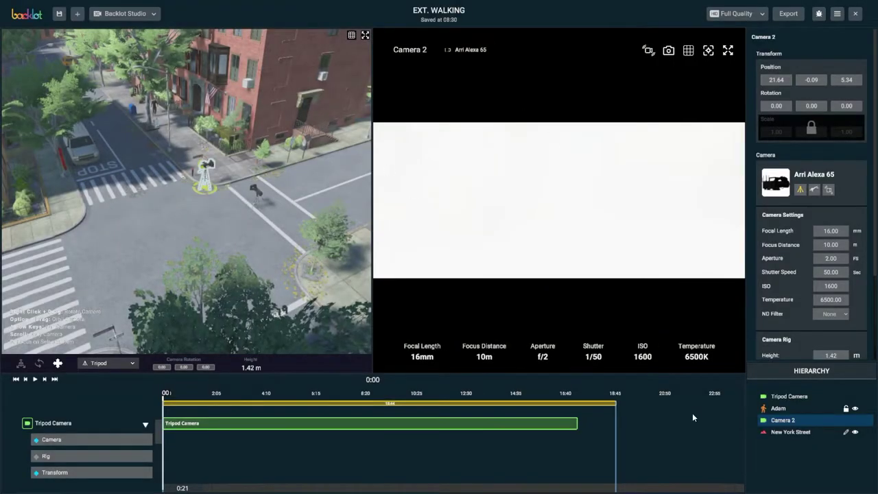
Set Camera 2 to ISO 50, aperture f/2.8, shutter 1/250 and focal length 50mm
{"action": "left_click", "coordinate": [643, 353]}
{"action": "left_click", "coordinate": [646, 232]}
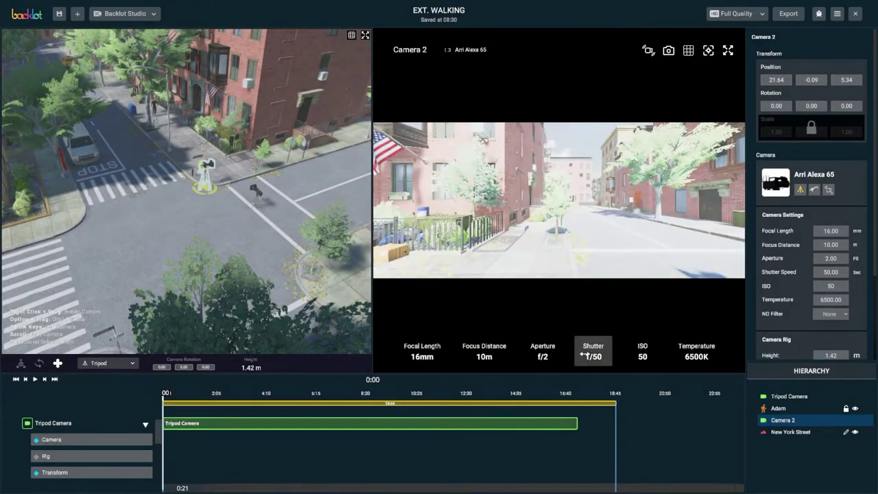
{"action": "left_click", "coordinate": [553, 348]}
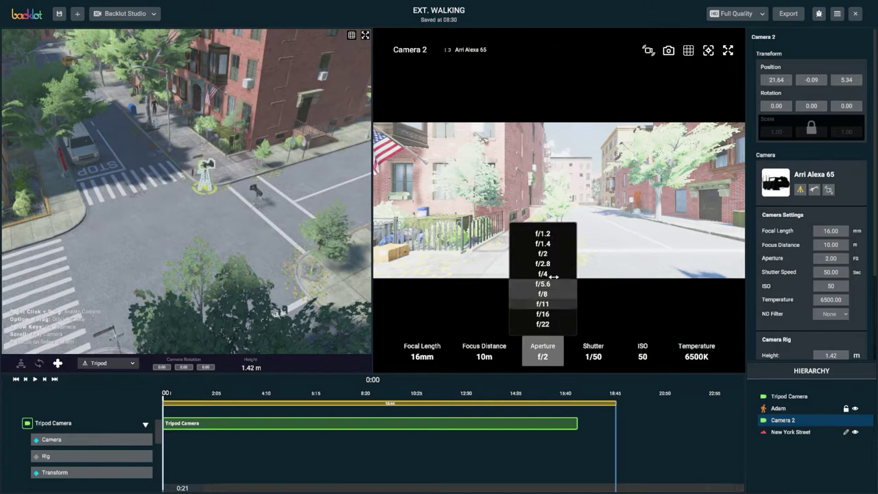
{"action": "left_click", "coordinate": [545, 264]}
{"action": "left_click", "coordinate": [594, 352]}
{"action": "left_click", "coordinate": [594, 284]}
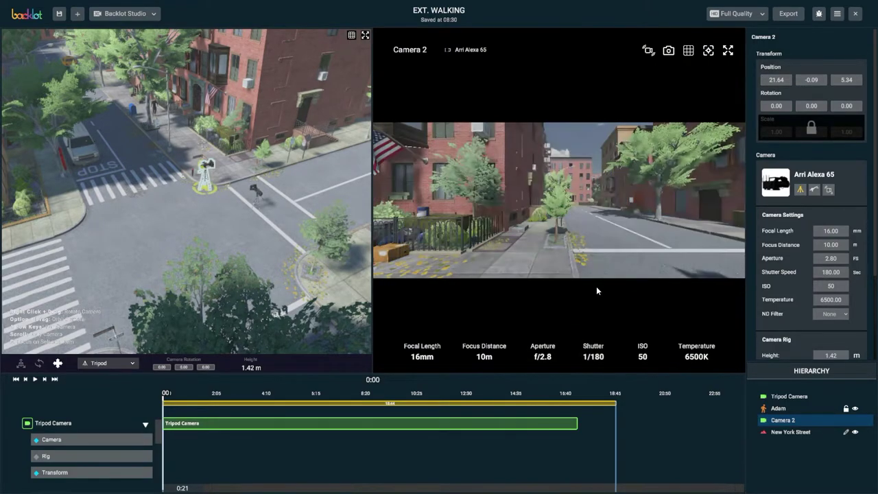
{"action": "left_click", "coordinate": [595, 352]}
{"action": "left_click", "coordinate": [594, 294]}
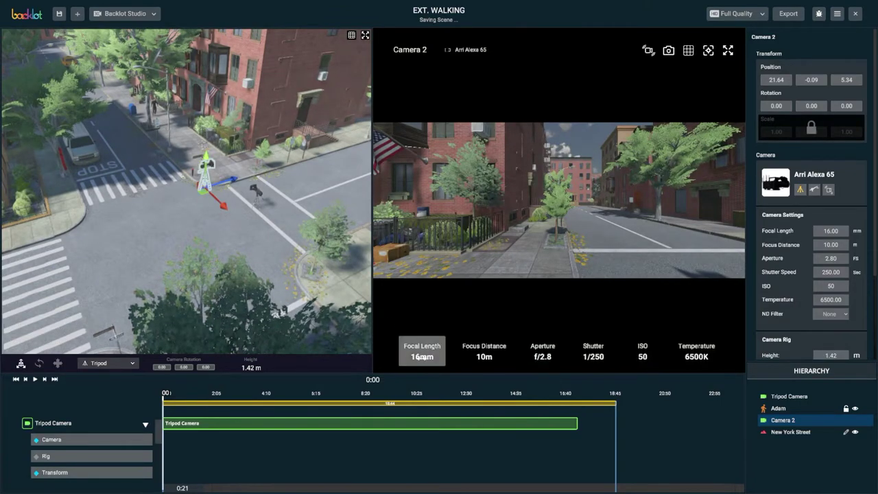
{"action": "mouse_move", "coordinate": [423, 335]}
{"action": "left_click", "coordinate": [422, 293]}
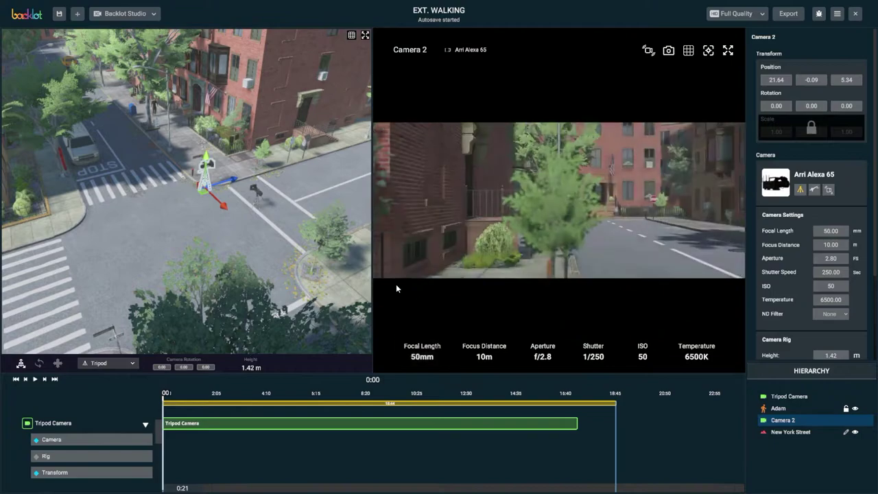
Move Camera 2 up the street beside Adam's starting position so it frames him from the side
{"action": "left_click_drag", "start_coordinate": [224, 210], "coordinate": [93, 74]}
{"action": "left_click", "coordinate": [132, 83]}
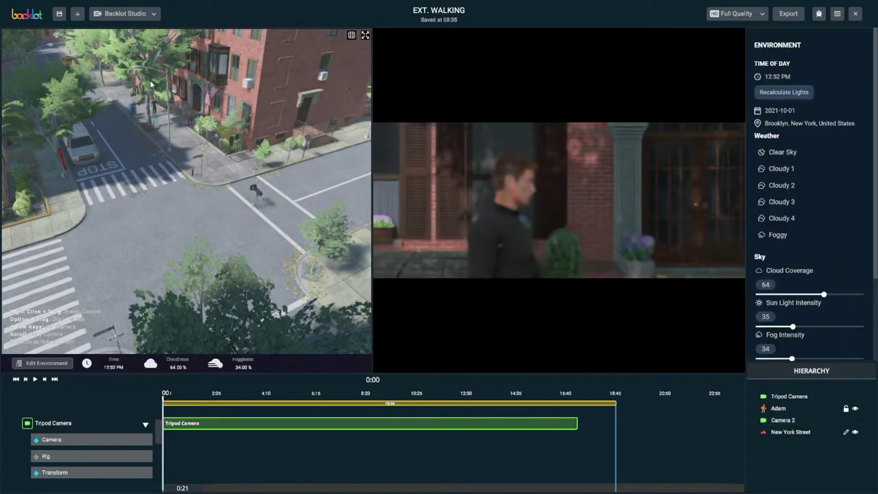
Move Camera 2 closer beside Adam at 8.85, -0.34, 4.28 and set its tripod height to 1.40 m
{"action": "left_click", "coordinate": [135, 122]}
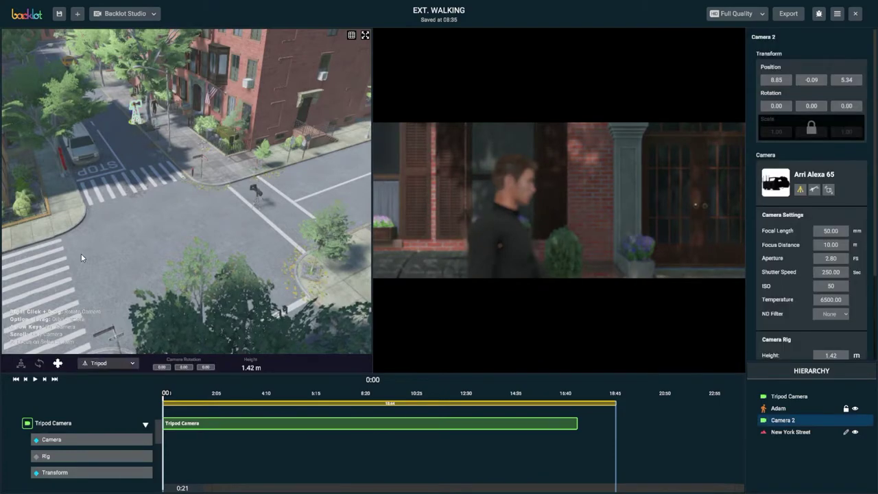
{"action": "left_click_drag", "start_coordinate": [168, 117], "coordinate": [156, 122]}
{"action": "mouse_move", "coordinate": [122, 90]}
{"action": "left_mouse_down"}
{"action": "mouse_move", "coordinate": [116, 96]}
{"action": "mouse_move", "coordinate": [116, 88]}
{"action": "left_mouse_up"}
{"action": "double_click", "coordinate": [800, 426]}
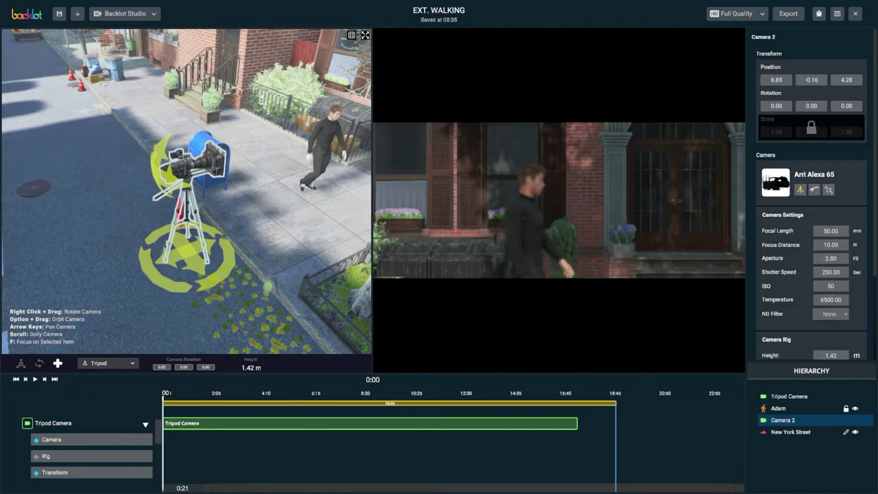
{"action": "left_click_drag", "start_coordinate": [180, 210], "coordinate": [181, 213]}
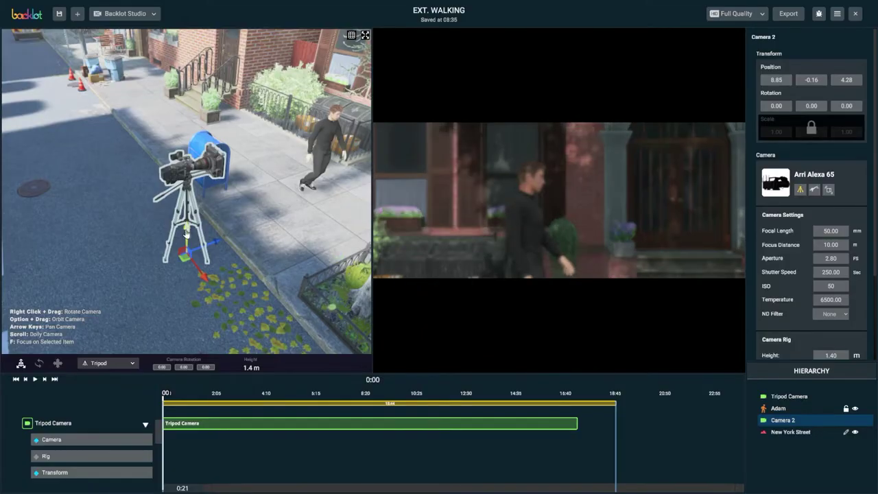
{"action": "left_click_drag", "start_coordinate": [186, 234], "coordinate": [188, 243]}
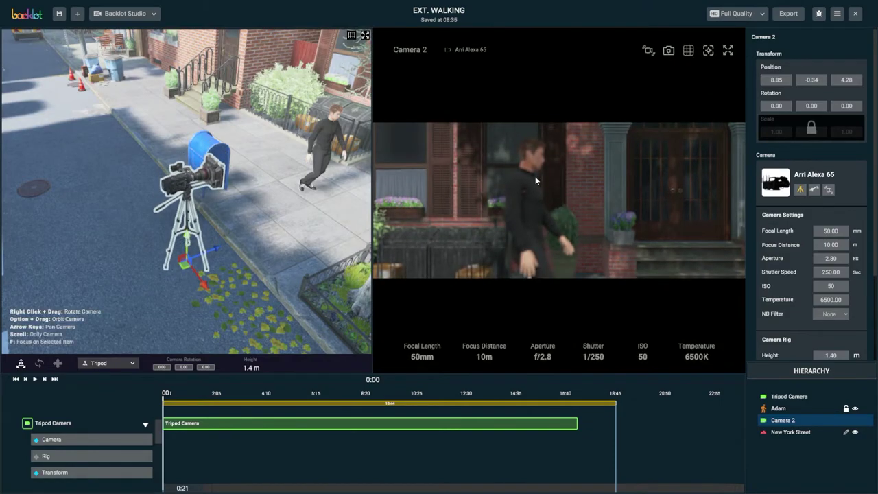
Focus Camera 2 on Adam at 2.38 m and turn on its camera shake
{"action": "left_click", "coordinate": [709, 49]}
{"action": "left_click", "coordinate": [594, 171]}
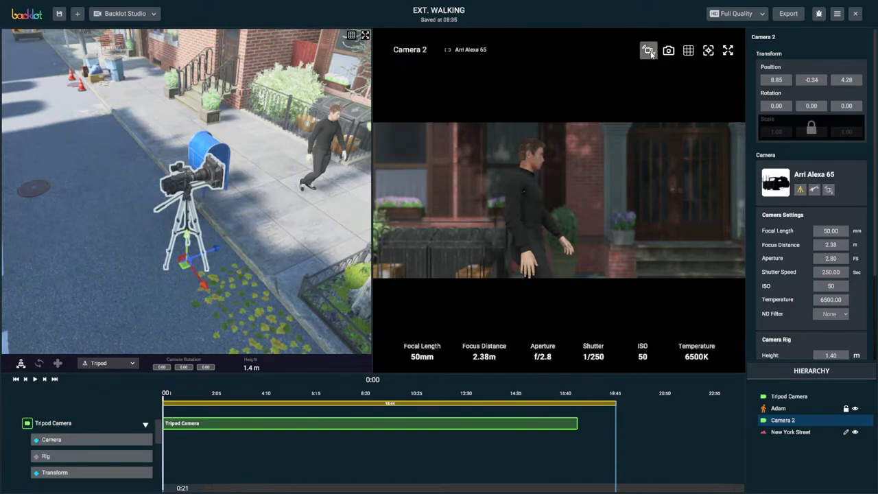
{"action": "left_click", "coordinate": [649, 51]}
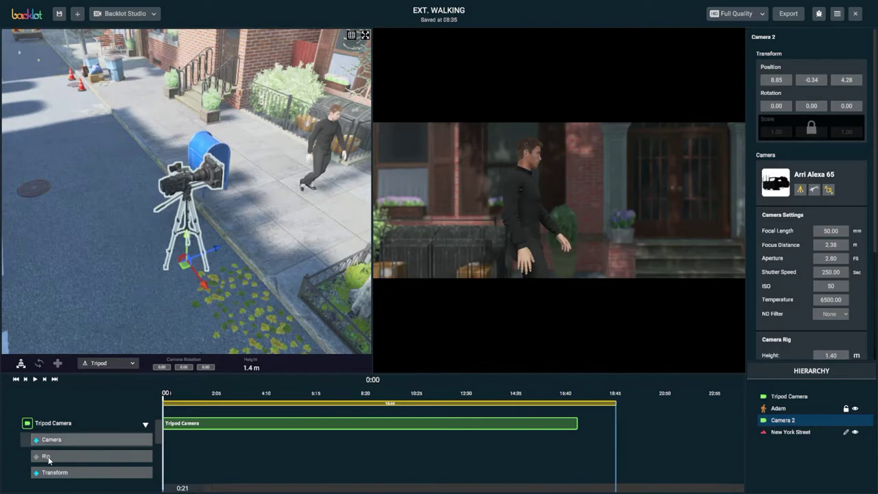
At 18:32, move Camera 2 down the street to 20.88, -0.34, 4.28 and keyframe its camera settings and transform
{"action": "scroll", "coordinate": [76, 435], "scroll_direction": "down", "scroll_amount": 4}
{"action": "scroll", "coordinate": [69, 440], "scroll_direction": "up", "scroll_amount": 1}
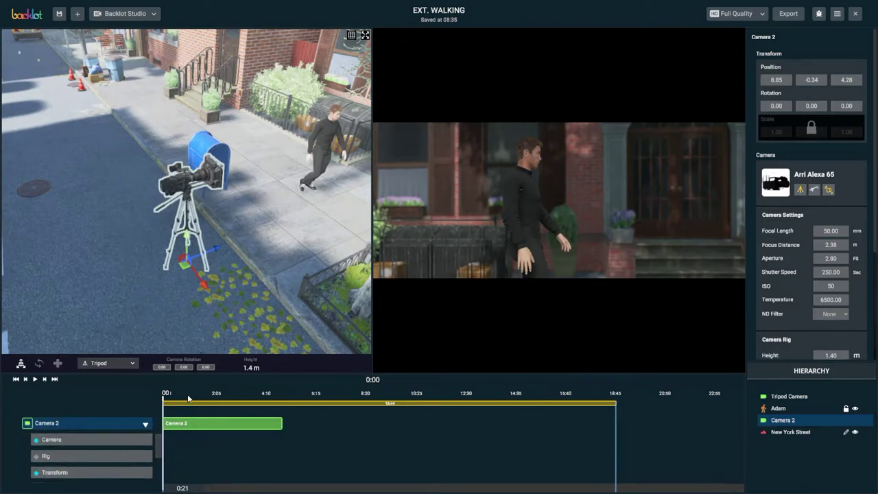
{"action": "left_click_drag", "start_coordinate": [188, 398], "coordinate": [613, 396]}
{"action": "scroll", "coordinate": [206, 265], "scroll_direction": "down", "scroll_amount": 5}
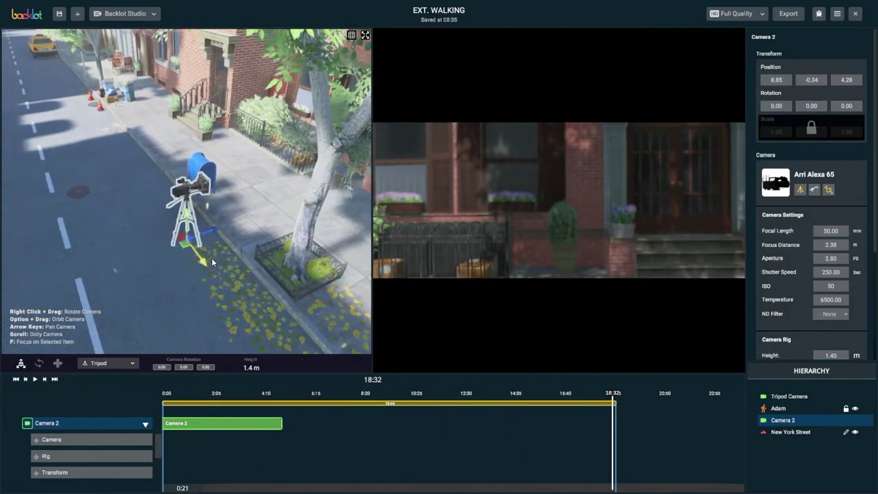
{"action": "scroll", "coordinate": [212, 262], "scroll_direction": "down", "scroll_amount": 10}
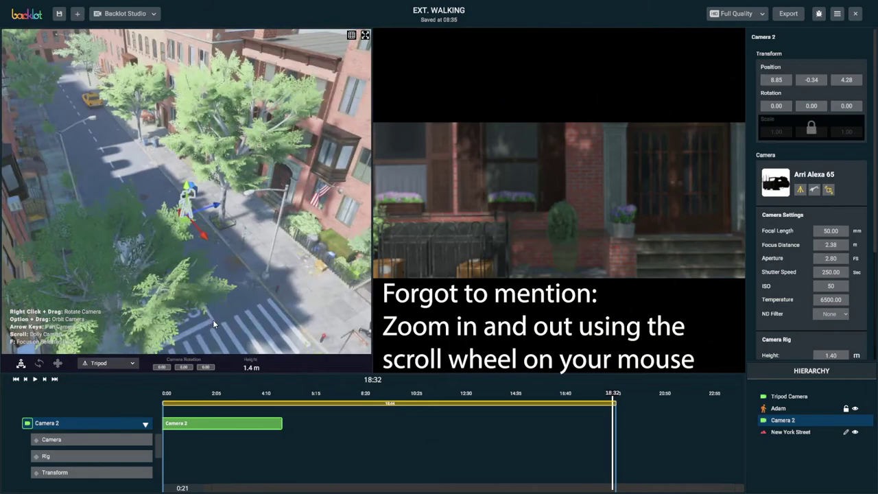
{"action": "left_click_drag", "start_coordinate": [169, 338], "coordinate": [168, 302], "text": "alt"}
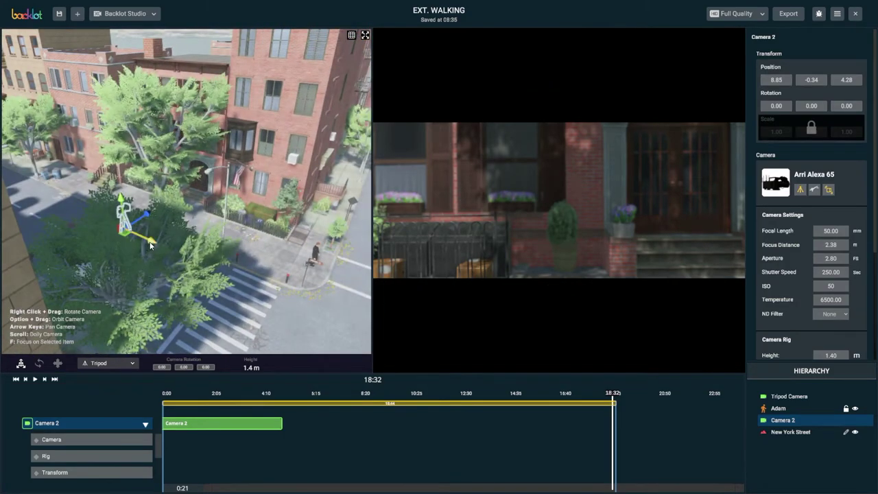
{"action": "left_click_drag", "start_coordinate": [151, 245], "coordinate": [301, 317]}
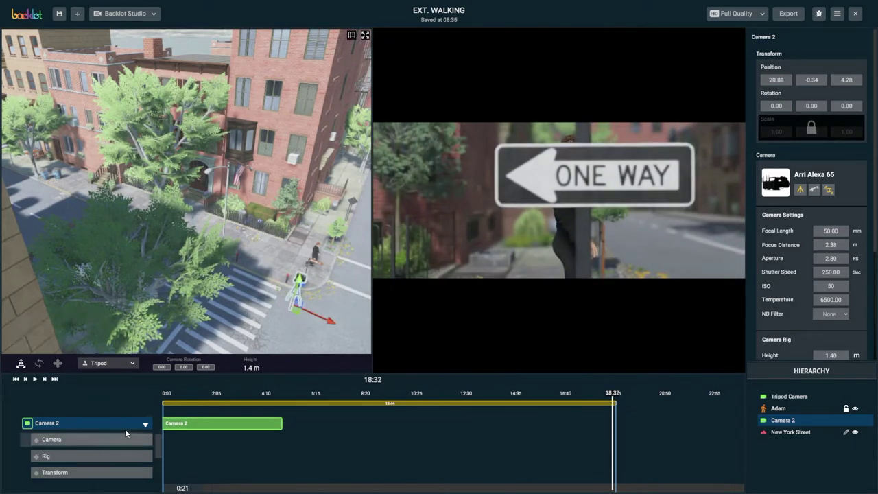
{"action": "left_click", "coordinate": [38, 441]}
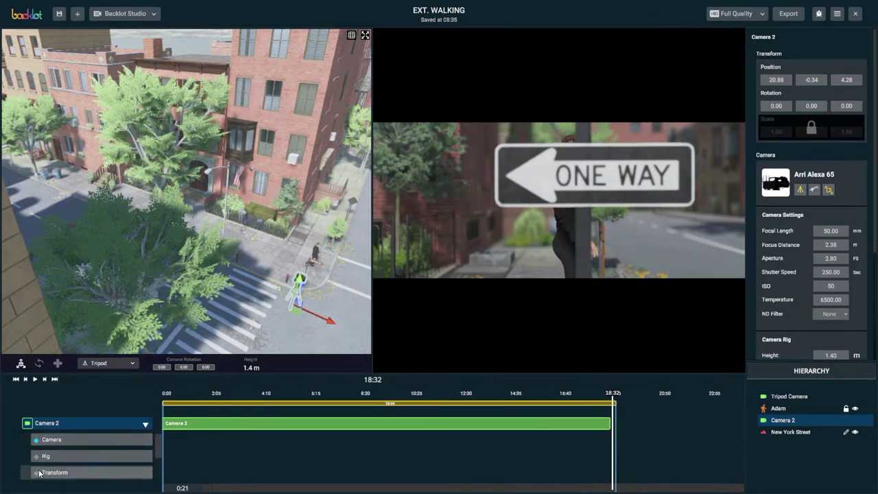
Play back the opening seconds of Camera 2's move to compare its pace with Adam's walk
{"action": "left_click_drag", "start_coordinate": [601, 397], "coordinate": [188, 399]}
{"action": "key", "text": "space"}
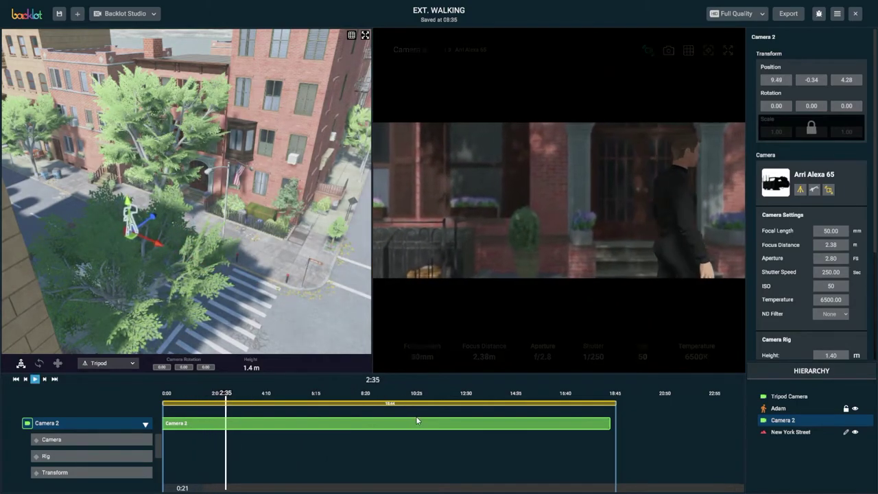
{"action": "scroll", "coordinate": [87, 462], "scroll_direction": "down", "scroll_amount": 1}
Select all of Camera 2's keyframes at the start and end of the shot and change their interpolation to linear
{"action": "left_click", "coordinate": [79, 456]}
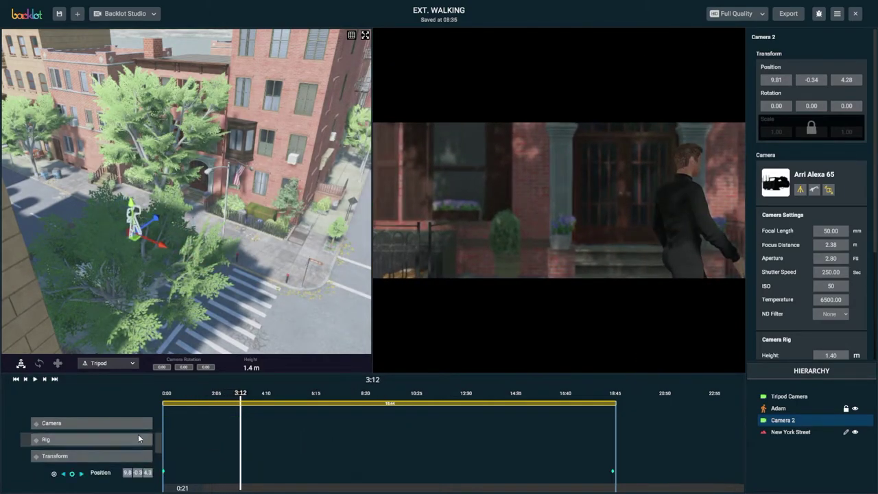
{"action": "left_click_drag", "start_coordinate": [231, 405], "coordinate": [166, 402]}
{"action": "scroll", "coordinate": [237, 428], "scroll_direction": "down", "scroll_amount": 1}
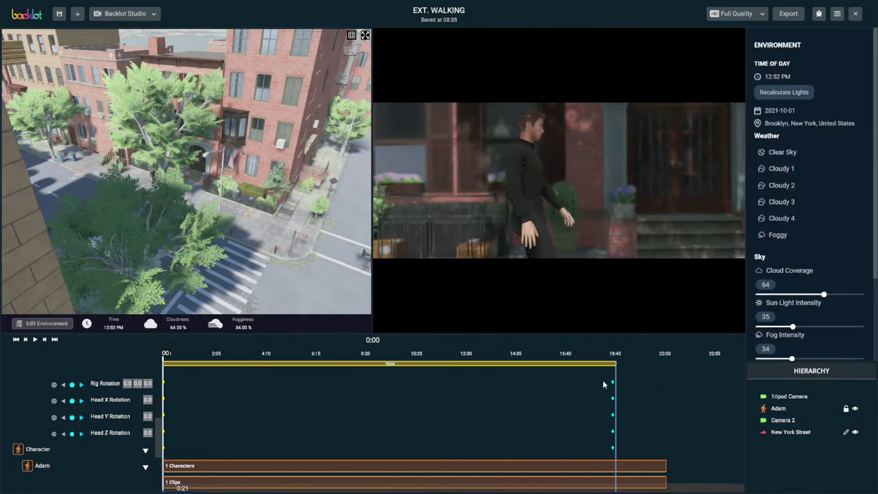
{"action": "left_click_drag", "start_coordinate": [638, 376], "coordinate": [148, 452]}
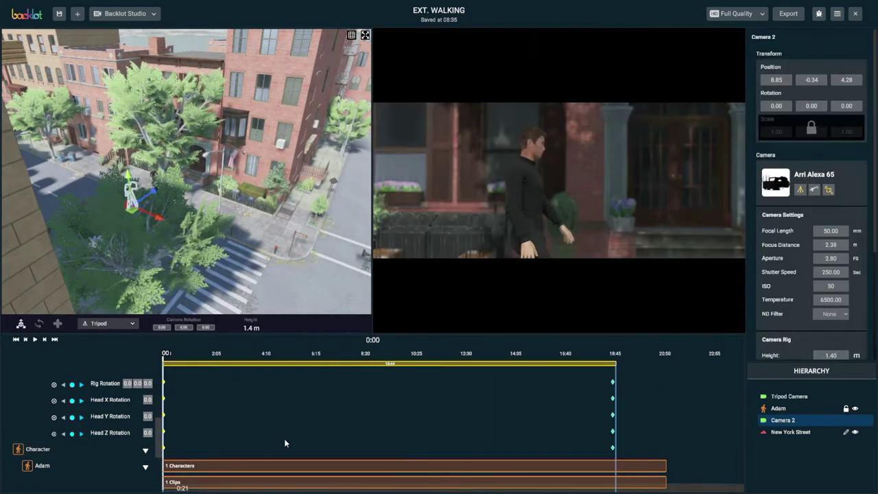
{"action": "right_click", "coordinate": [612, 384]}
{"action": "left_click", "coordinate": [632, 409]}
Play Camera 2's tracking shot from 0:00 to check how it follows Adam, and return to the start
{"action": "left_click_drag", "start_coordinate": [175, 355], "coordinate": [163, 371]}
{"action": "key", "text": "space"}
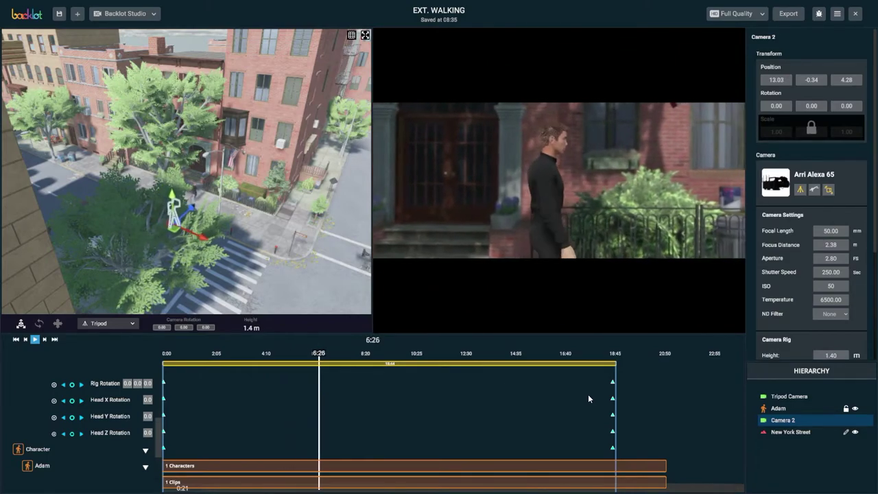
{"action": "key", "text": "space"}
{"action": "left_click_drag", "start_coordinate": [354, 352], "coordinate": [122, 357]}
Add a third Arri Alexa 65 on the crosswalk at 18.96, -0.10, 2.11 and name the shot Camera 3
{"action": "left_click_drag", "start_coordinate": [230, 181], "coordinate": [238, 233], "text": "alt"}
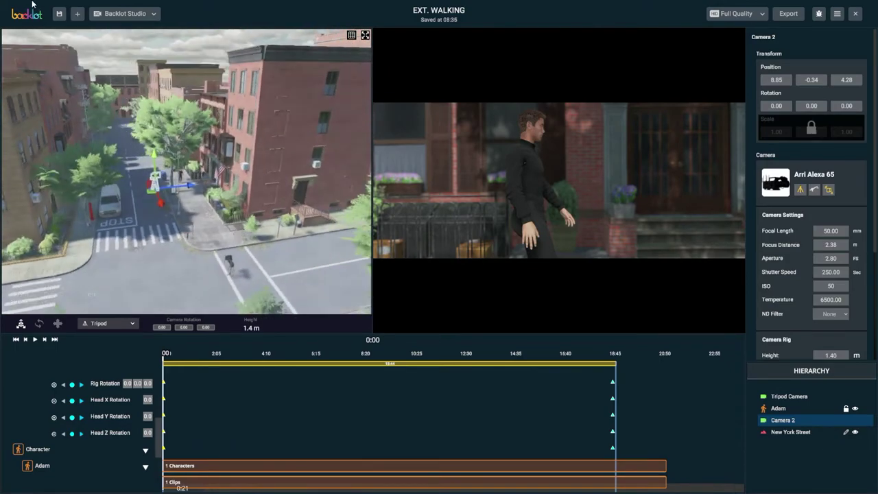
{"action": "left_click", "coordinate": [80, 19]}
{"action": "left_click", "coordinate": [89, 106]}
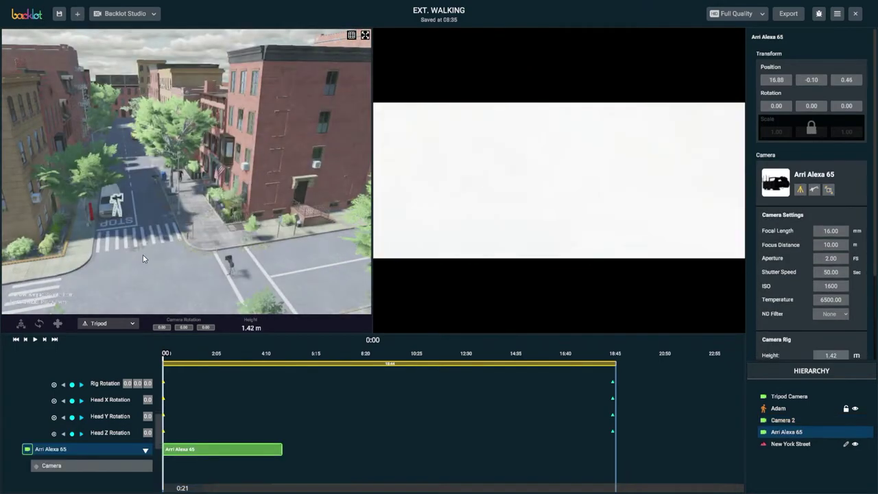
{"action": "left_click", "coordinate": [155, 252]}
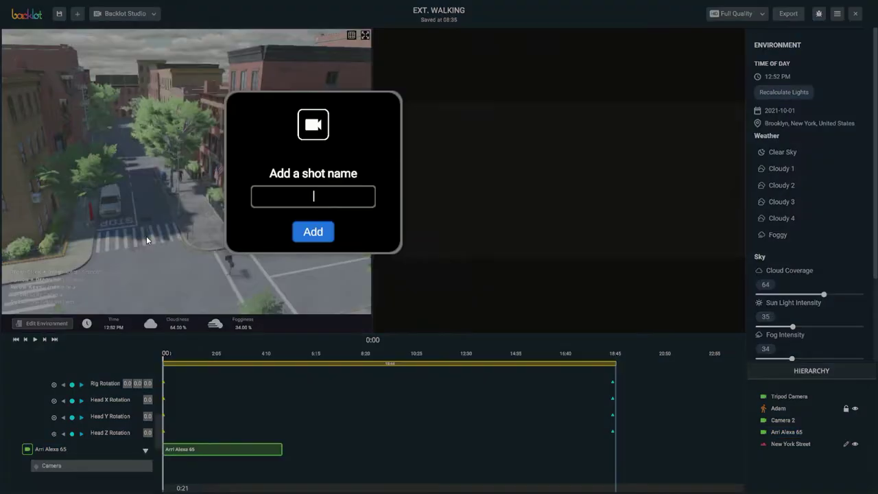
{"action": "type", "text": "Camera 3"}
{"action": "key", "text": "Return"}
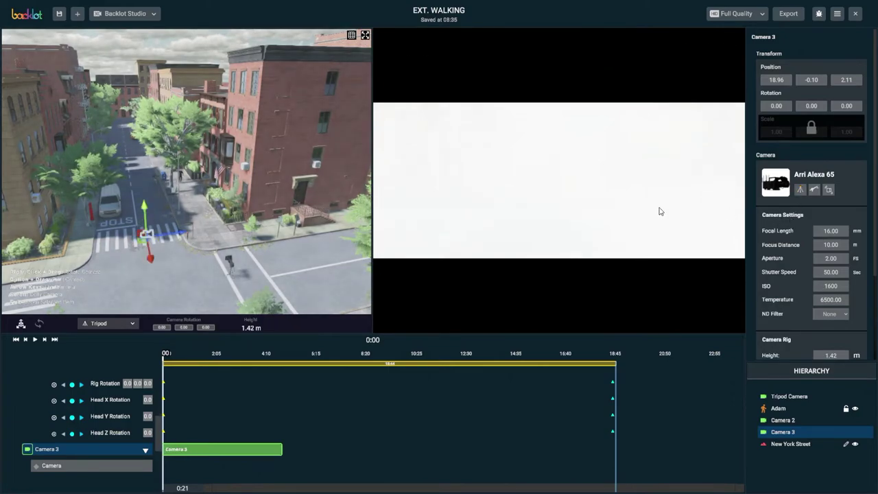
Switch Camera 3 to a Floating rig and raise its vertical position to 3.49 above the crosswalk
{"action": "double_click", "coordinate": [783, 432]}
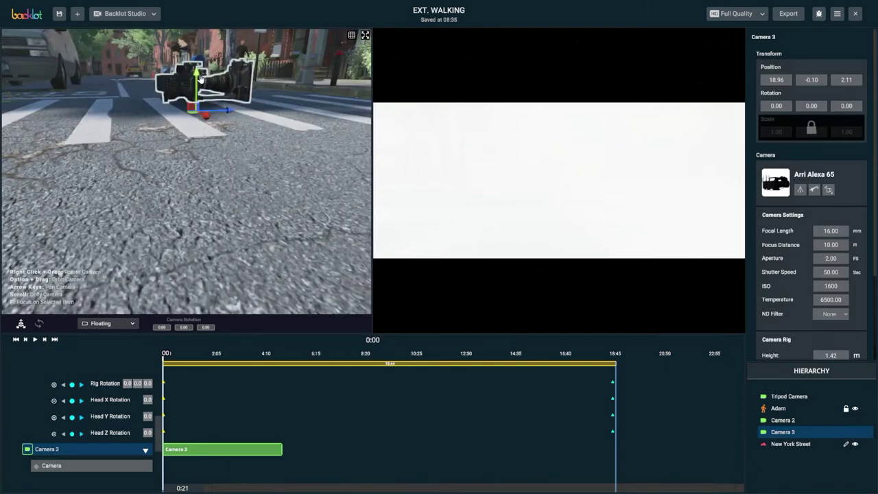
{"action": "scroll", "coordinate": [244, 157], "scroll_direction": "down", "scroll_amount": 3}
{"action": "key", "text": "Up"}
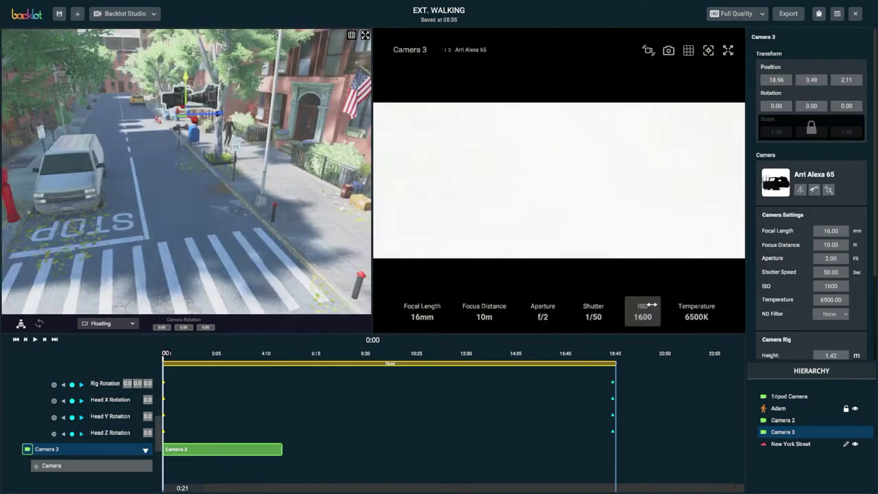
Set Camera 3 to ISO 50, aperture f/8 and shutter 1/30
{"action": "left_click", "coordinate": [650, 305]}
{"action": "left_click", "coordinate": [647, 193]}
{"action": "left_click", "coordinate": [593, 308]}
{"action": "left_click", "coordinate": [593, 262]}
{"action": "left_click", "coordinate": [544, 308]}
{"action": "left_click", "coordinate": [544, 251]}
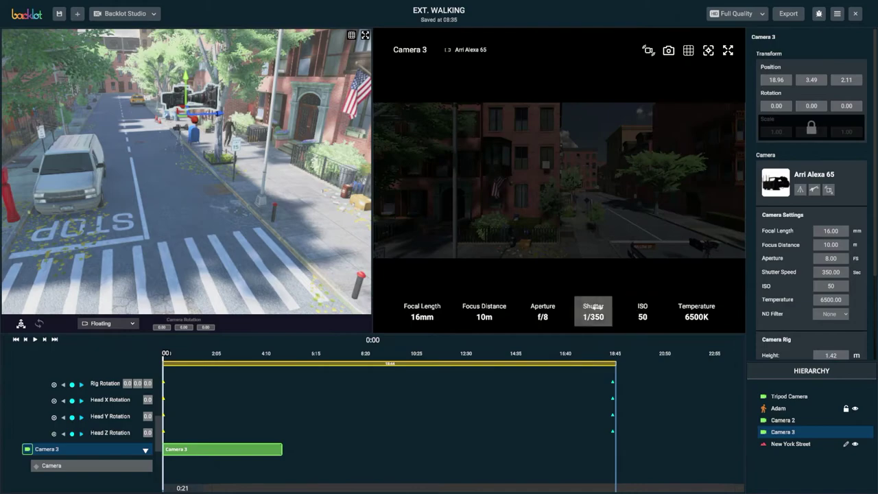
{"action": "left_click", "coordinate": [593, 312]}
{"action": "left_click", "coordinate": [596, 234]}
{"action": "left_click", "coordinate": [593, 312]}
{"action": "left_click", "coordinate": [596, 227]}
{"action": "left_click", "coordinate": [594, 312]}
{"action": "left_click", "coordinate": [596, 203]}
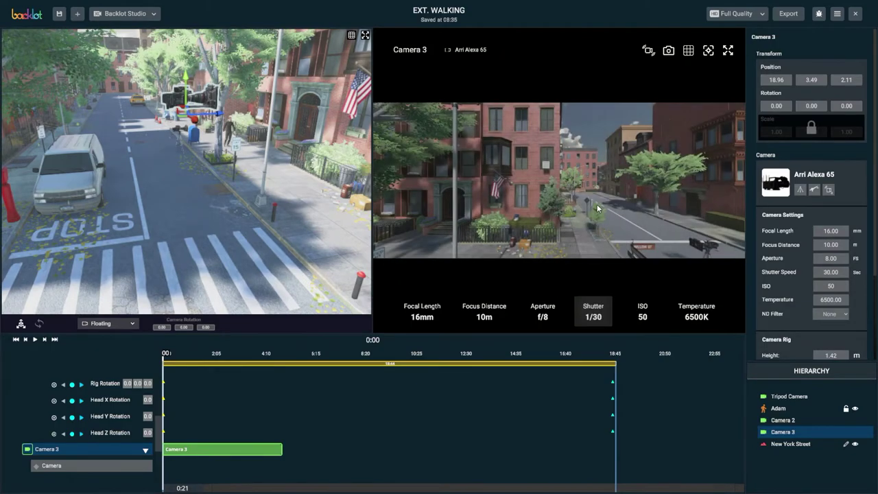
Rotate Camera 3 to 31.44, -64.83, 20.85 so it looks down along the street towards Adam
{"action": "left_click", "coordinate": [39, 324]}
{"action": "left_click_drag", "start_coordinate": [162, 125], "coordinate": [193, 78]}
{"action": "left_click_drag", "start_coordinate": [218, 124], "coordinate": [196, 117]}
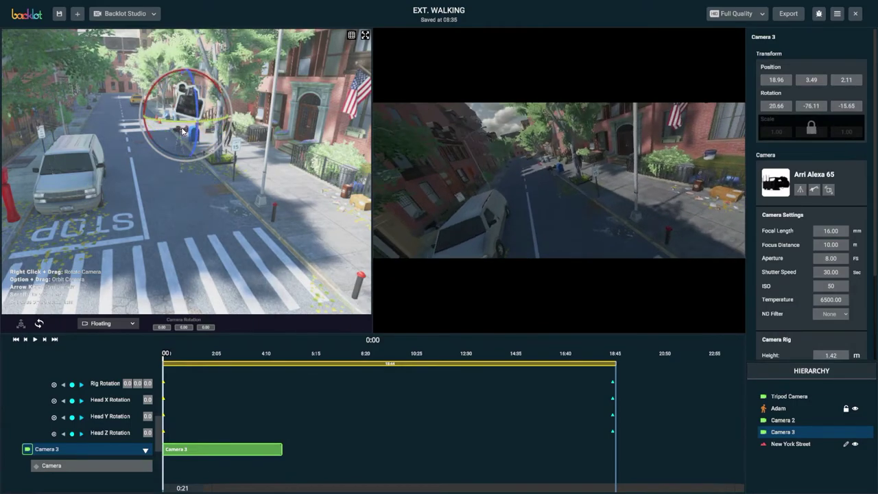
{"action": "left_click_drag", "start_coordinate": [146, 104], "coordinate": [194, 129]}
{"action": "key", "text": "Up"}
{"action": "key", "text": "Up"}
{"action": "right_click_drag", "start_coordinate": [122, 292], "coordinate": [37, 325]}
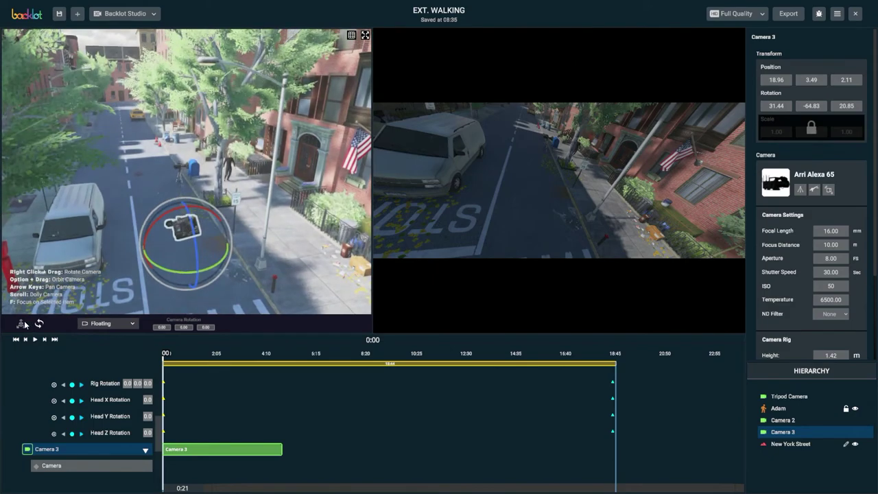
Raise Camera 3's vertical position to 5.94 above the street
{"action": "left_click", "coordinate": [22, 324]}
{"action": "left_click_drag", "start_coordinate": [187, 220], "coordinate": [168, 79]}
{"action": "scroll", "coordinate": [191, 136], "scroll_direction": "down", "scroll_amount": 2}
Rotate Camera 3 to 36.63, -47.28, 4.22 to level the view over the sidewalk and street corner
{"action": "left_click", "coordinate": [39, 324]}
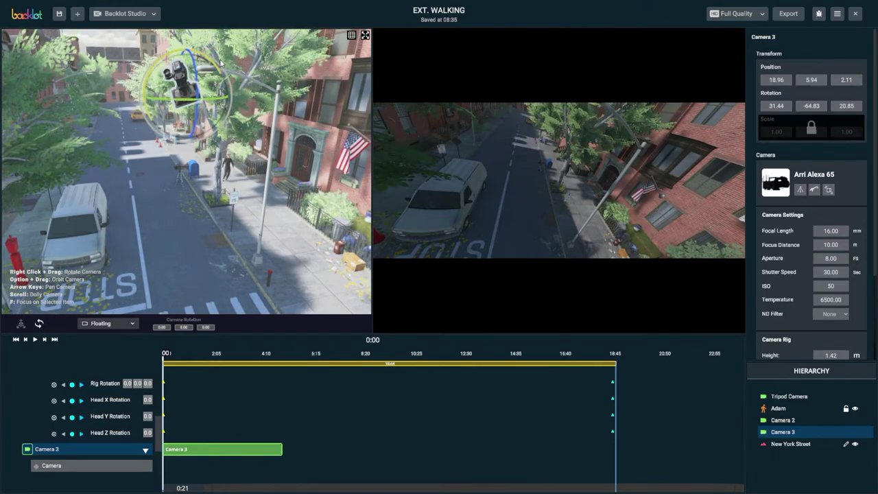
{"action": "left_click_drag", "start_coordinate": [216, 66], "coordinate": [220, 70]}
{"action": "left_click_drag", "start_coordinate": [212, 101], "coordinate": [194, 106]}
{"action": "key", "text": "Up"}
{"action": "left_click", "coordinate": [22, 323]}
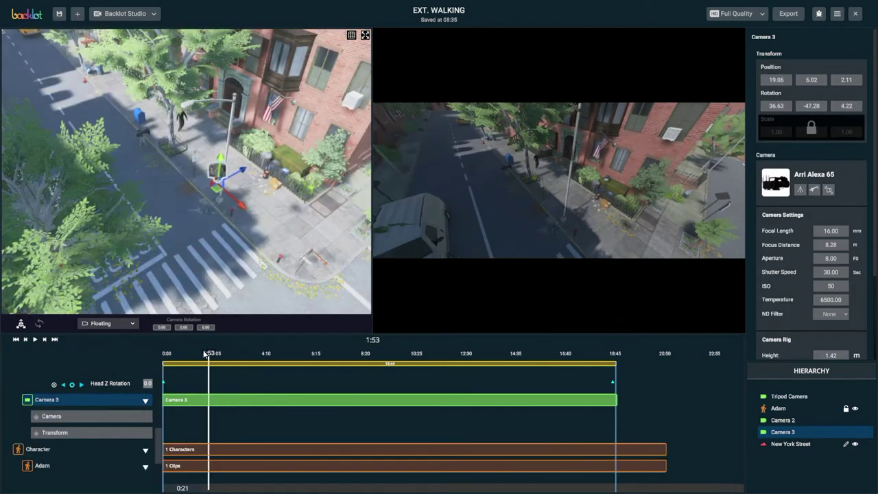
Keyframe Camera 3's camera settings and transform at 1:29 and expand the camera settings keyframes
{"action": "left_click_drag", "start_coordinate": [198, 352], "coordinate": [313, 365]}
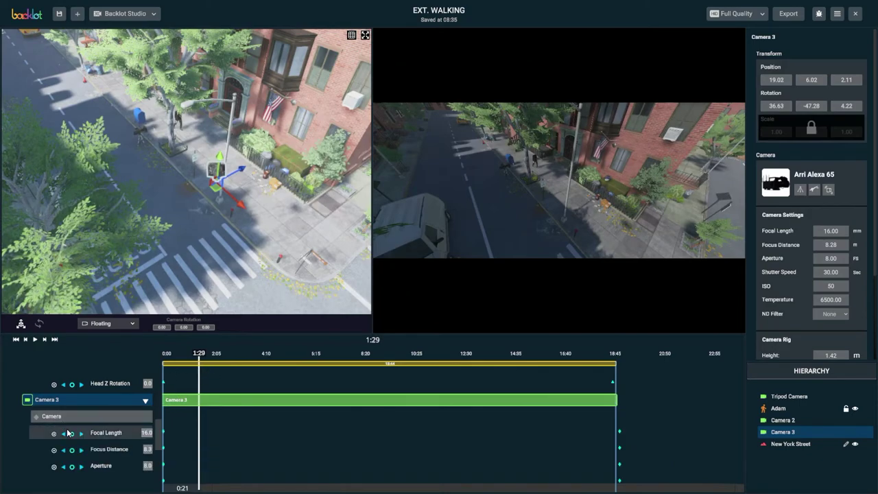
{"action": "scroll", "coordinate": [72, 417], "scroll_direction": "down", "scroll_amount": 4}
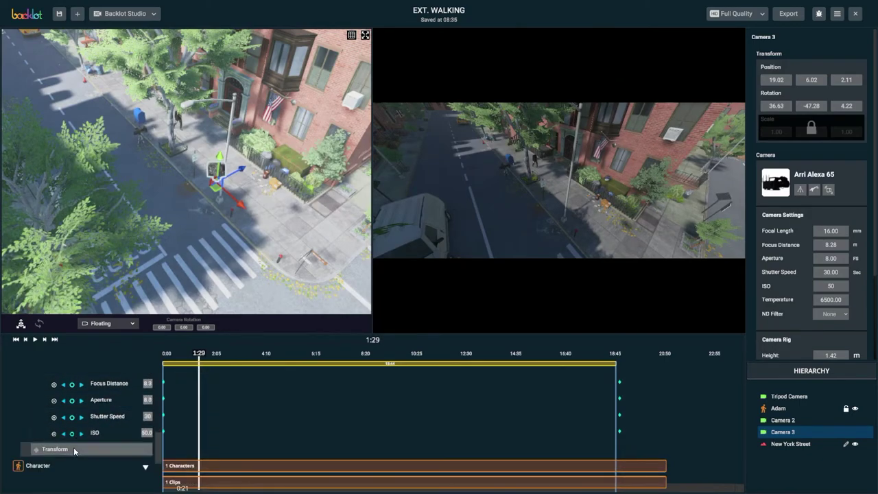
{"action": "scroll", "coordinate": [75, 419], "scroll_direction": "up", "scroll_amount": 2}
{"action": "left_click", "coordinate": [78, 380]}
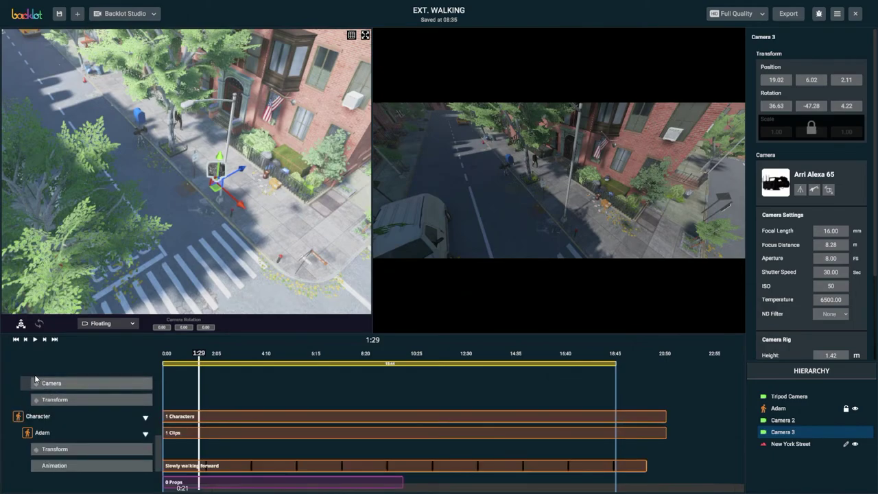
{"action": "left_click", "coordinate": [36, 383]}
{"action": "left_click", "coordinate": [121, 384]}
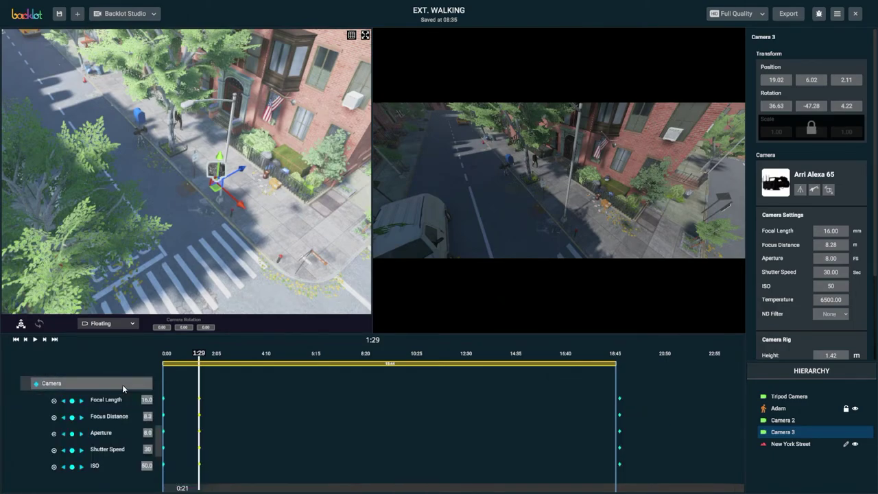
Delete Camera 3's camera settings keyframes at 0:00
{"action": "scroll", "coordinate": [127, 384], "scroll_direction": "down", "scroll_amount": 2}
{"action": "scroll", "coordinate": [141, 385], "scroll_direction": "up", "scroll_amount": 1}
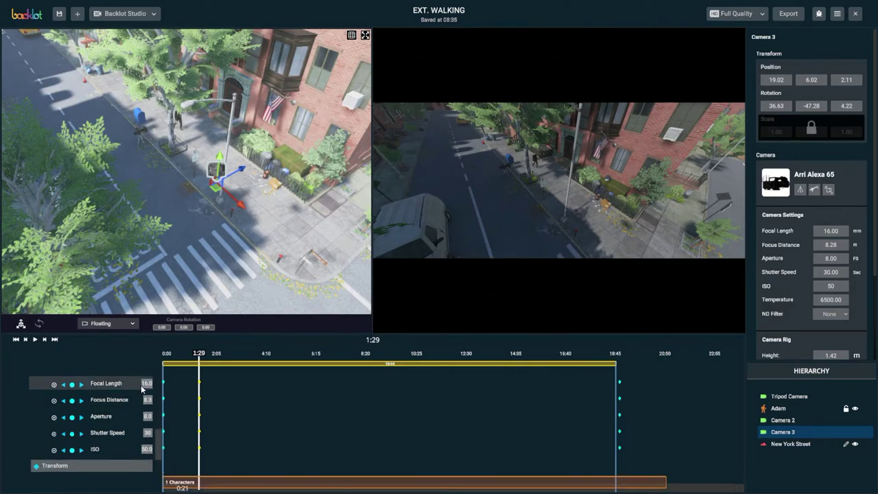
{"action": "scroll", "coordinate": [141, 385], "scroll_direction": "up", "scroll_amount": 1}
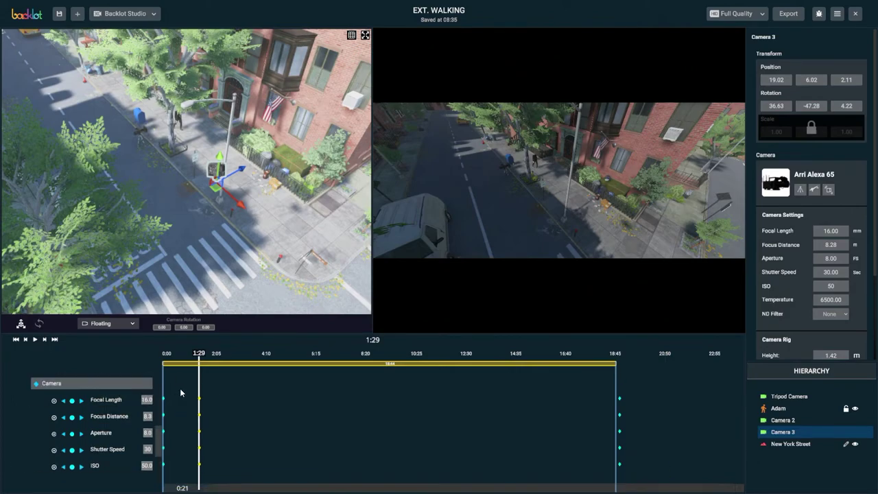
{"action": "left_click_drag", "start_coordinate": [180, 395], "coordinate": [159, 469]}
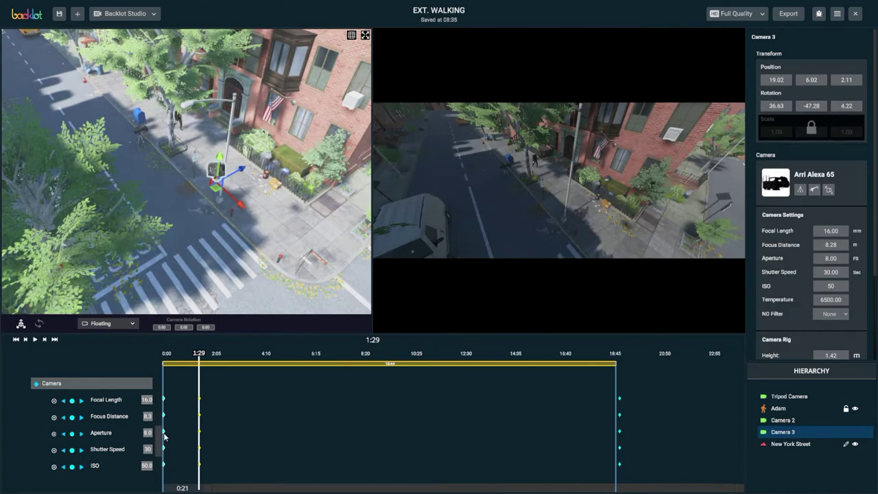
{"action": "scroll", "coordinate": [177, 399], "scroll_direction": "down", "scroll_amount": 7}
{"action": "scroll", "coordinate": [87, 398], "scroll_direction": "up", "scroll_amount": 1}
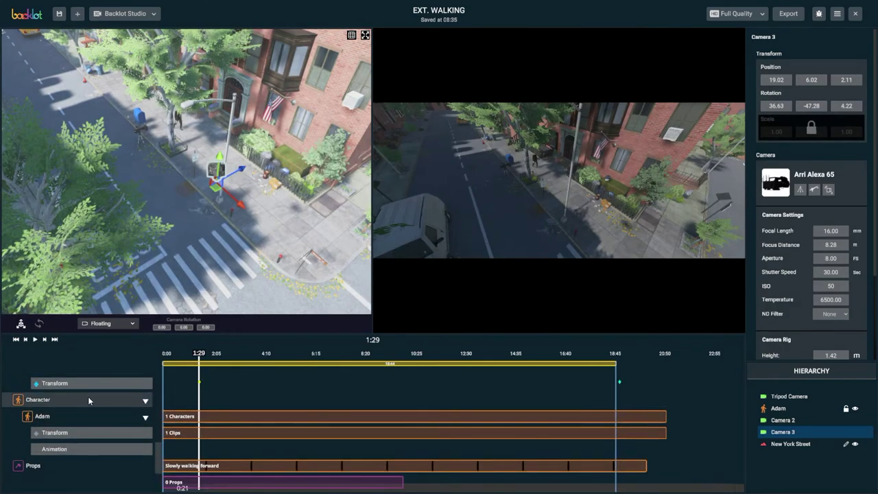
Delete Camera 3's transform keyframes at 0:00 and move the 1:29 transform keyframes to 0:00 in their place
{"action": "left_click", "coordinate": [98, 384]}
{"action": "scroll", "coordinate": [174, 393], "scroll_direction": "down", "scroll_amount": 1}
{"action": "left_click_drag", "start_coordinate": [173, 378], "coordinate": [154, 466]}
{"action": "key", "text": "Delete"}
{"action": "left_click_drag", "start_coordinate": [221, 377], "coordinate": [203, 451]}
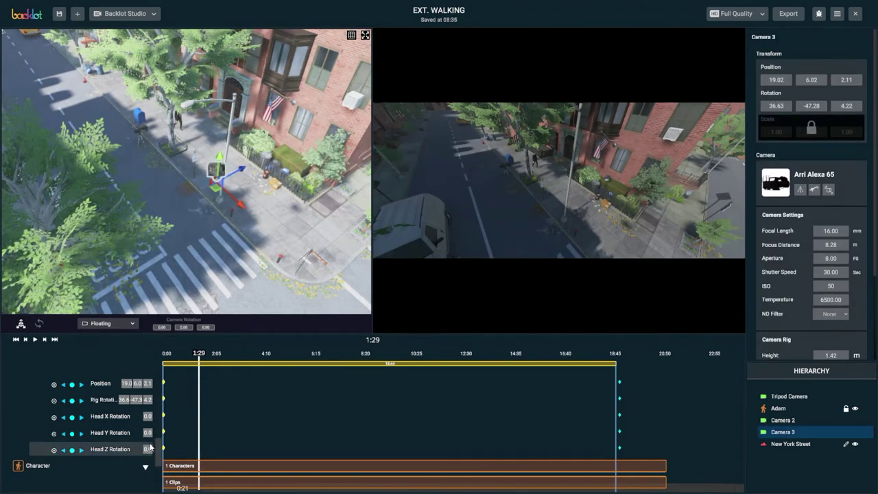
Move Camera 3's camera settings keyframes from 1:29 to 0:00 and play back the overhead shot
{"action": "scroll", "coordinate": [186, 431], "scroll_direction": "up", "scroll_amount": 7}
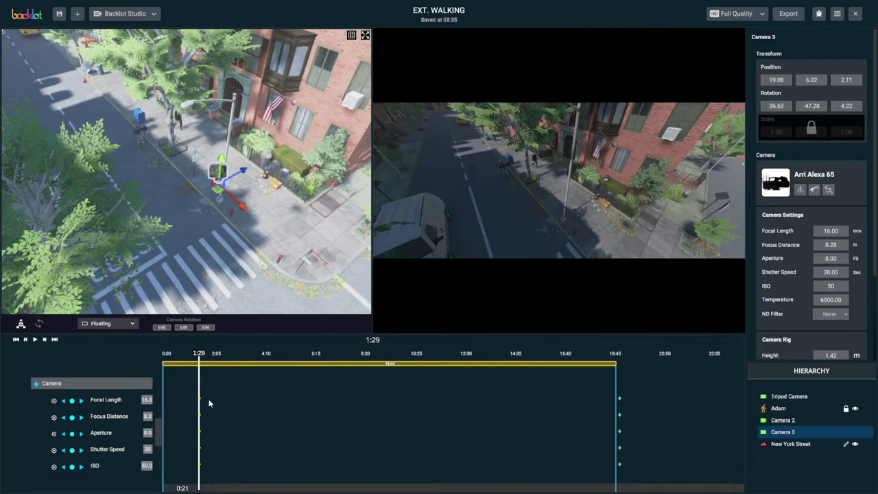
{"action": "left_click_drag", "start_coordinate": [213, 397], "coordinate": [152, 451]}
{"action": "scroll", "coordinate": [271, 410], "scroll_direction": "down", "scroll_amount": 1}
{"action": "left_click_drag", "start_coordinate": [175, 361], "coordinate": [140, 378]}
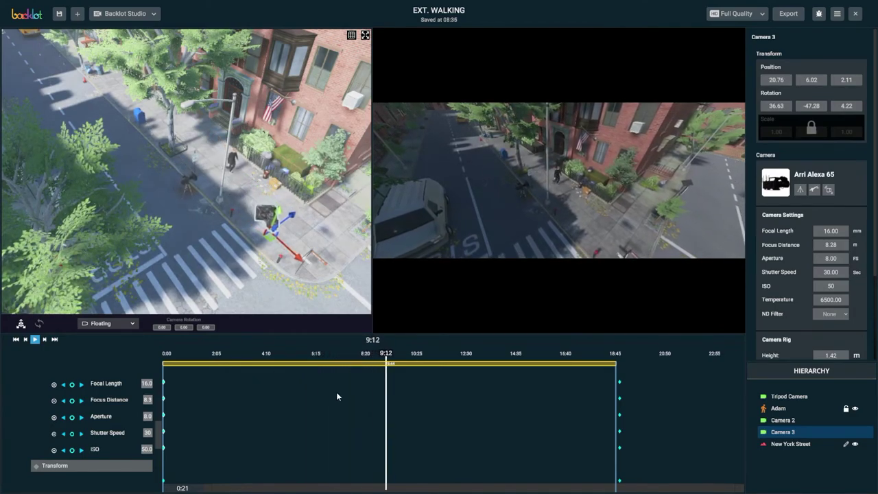
{"action": "key", "text": "space"}
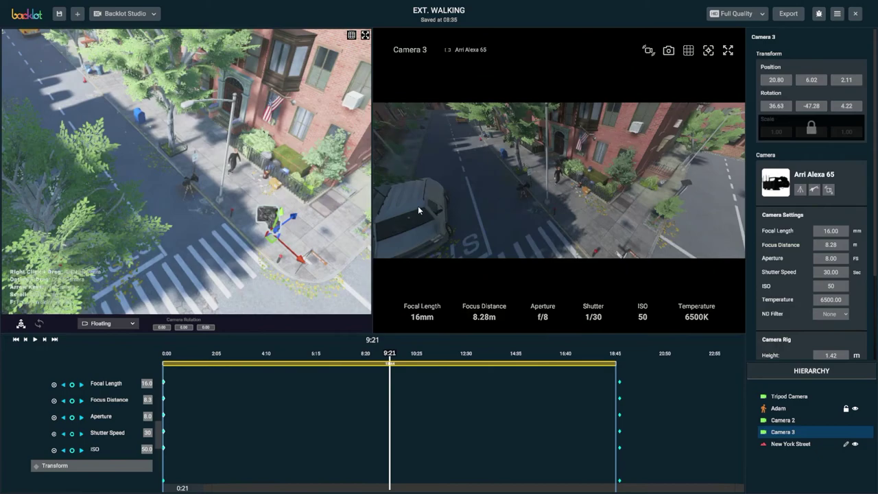
Set up the export of all three camera shots without a watermark, at 4K resolution
{"action": "left_click", "coordinate": [789, 14]}
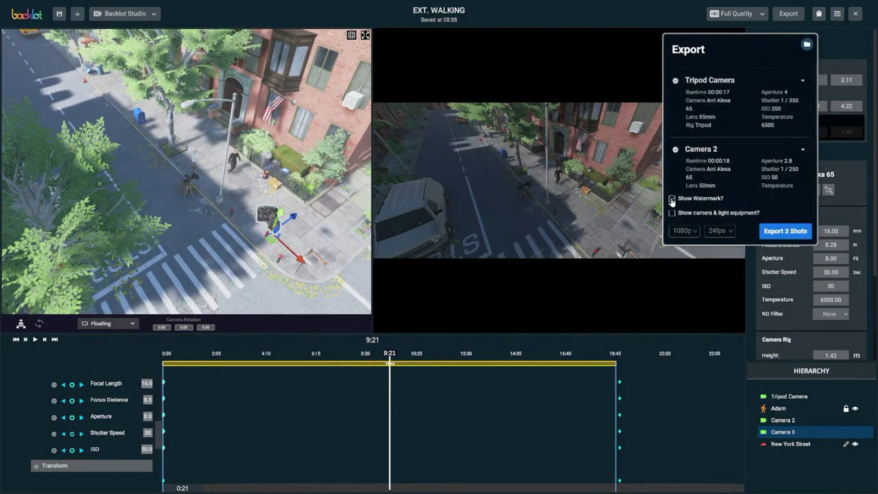
{"action": "left_click", "coordinate": [684, 232]}
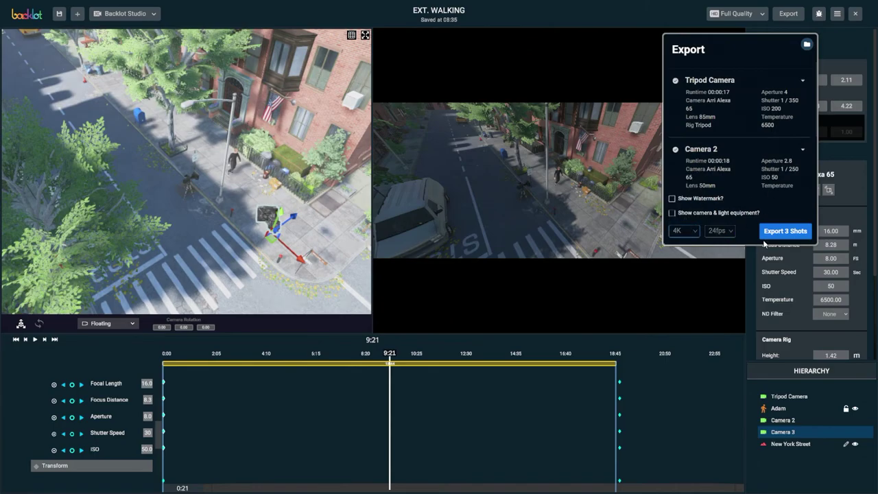